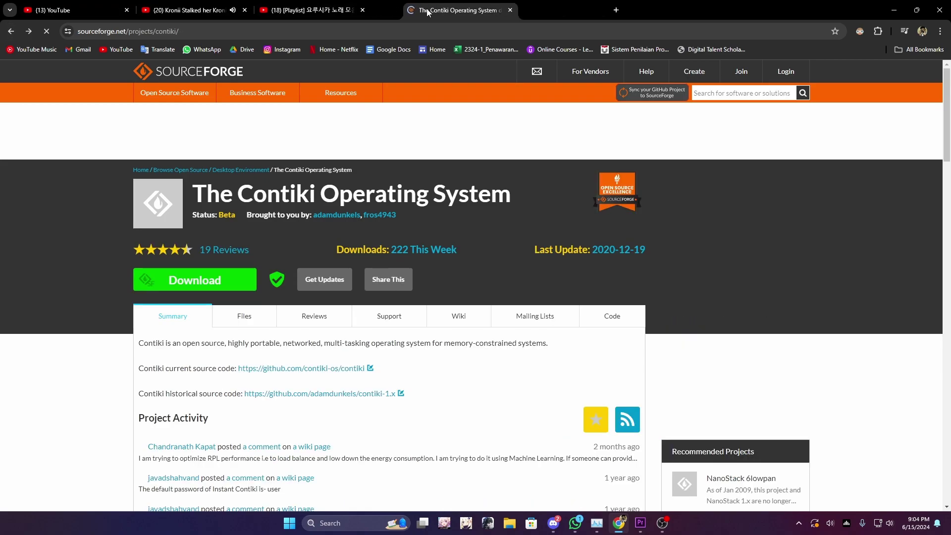
# Step: Search the web for "vmware workstation" and open the Download VMware Workstation Player result on the VMware site
pyautogui.click(388, 33)
pyautogui.write('Vmw')
pyautogui.press('Return')
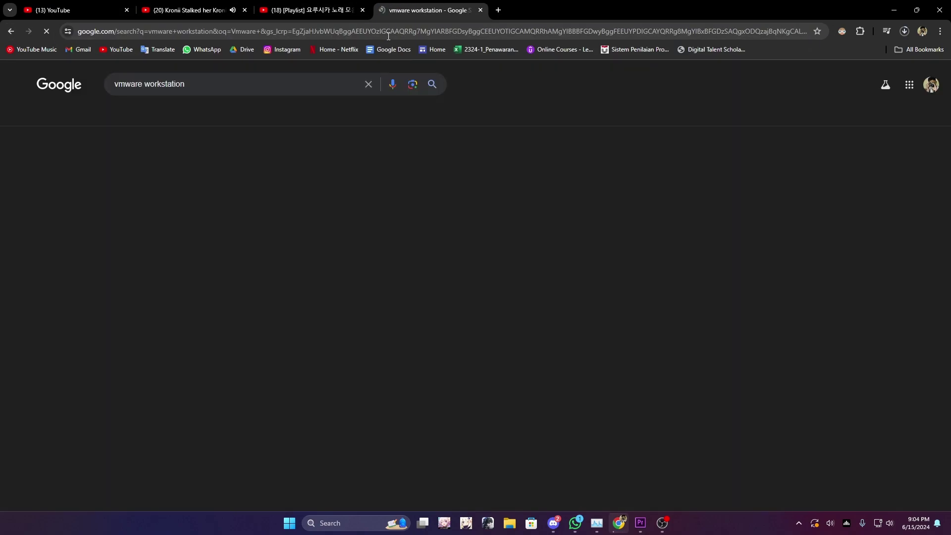
pyautogui.scroll(-5, 233, 183)
pyautogui.scroll(1, 234, 182)
pyautogui.scroll(5, 233, 183)
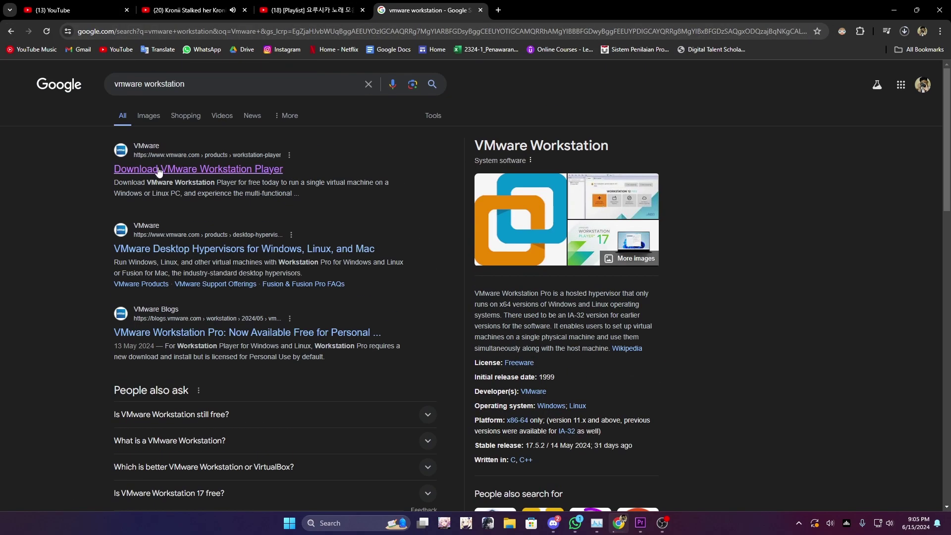
pyautogui.click(146, 167)
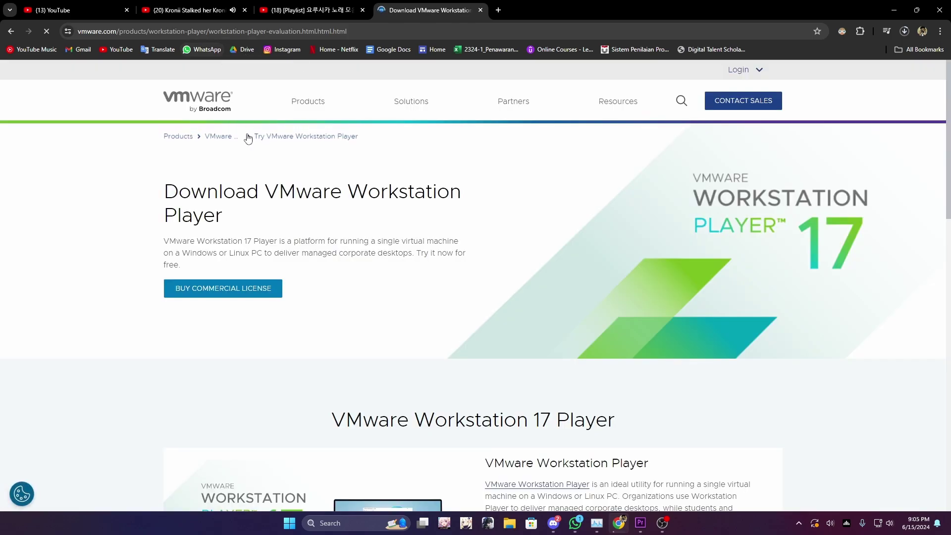
# Step: Look through the VMware Workstation 17 Player page for a way to download it
pyautogui.scroll(-15, 590, 222)
pyautogui.scroll(1, 329, 233)
pyautogui.click(348, 243)
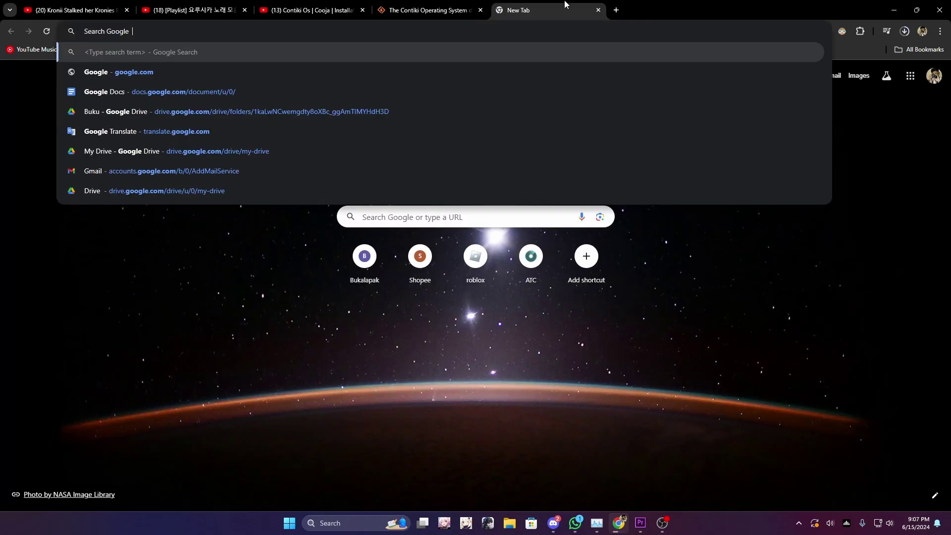
# Step: Search the web for "vmware contiki os" and look through the results
pyautogui.write('v')
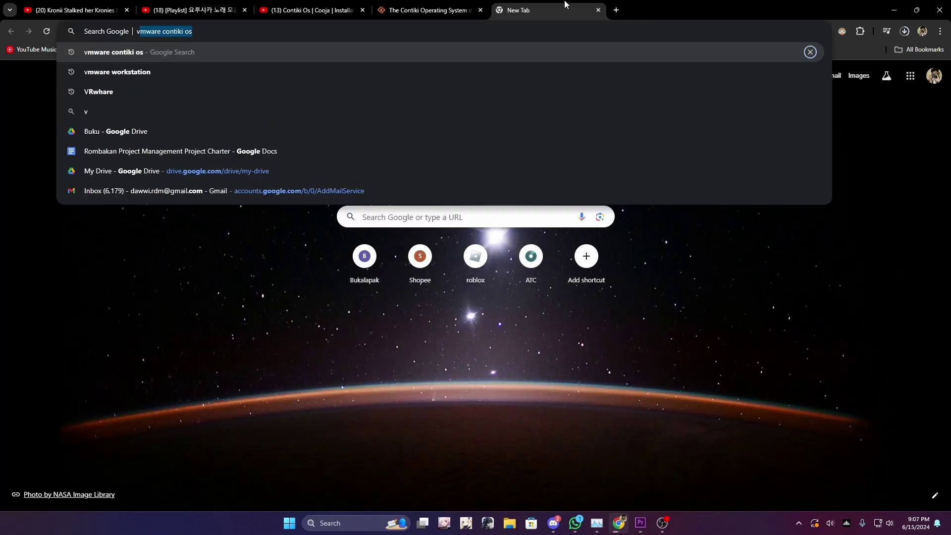
pyautogui.press('Down')
pyautogui.press('Up')
pyautogui.press('Return')
pyautogui.scroll(-6, 283, 335)
pyautogui.scroll(2, 277, 330)
pyautogui.scroll(-6, 273, 325)
pyautogui.scroll(10, 222, 208)
# Step: Search the web for "vmware workstation" and open TechSpot's VMware Workstation Download - 17.5.2 page
pyautogui.write('vm')
pyautogui.press('Down')
pyautogui.press('Down')
pyautogui.press('Return')
pyautogui.scroll(-8, 268, 346)
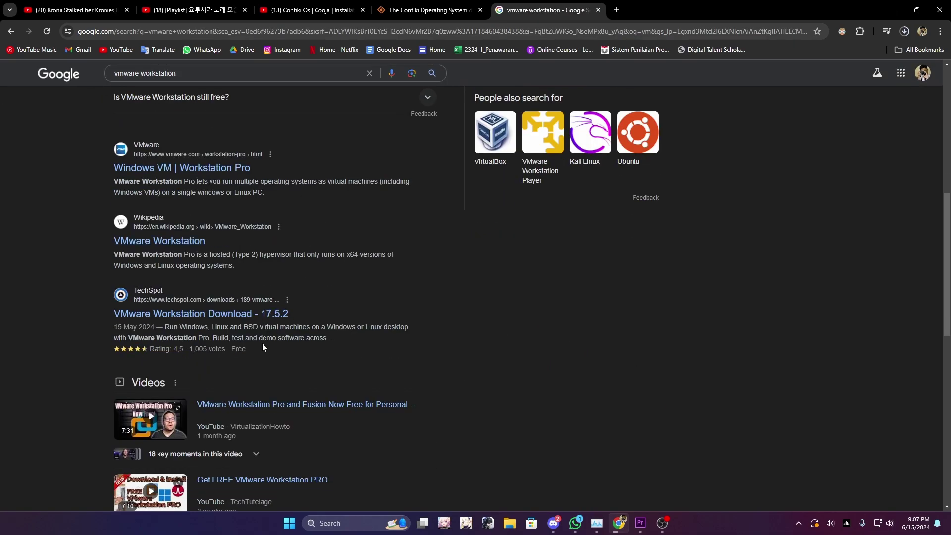
pyautogui.click(198, 314)
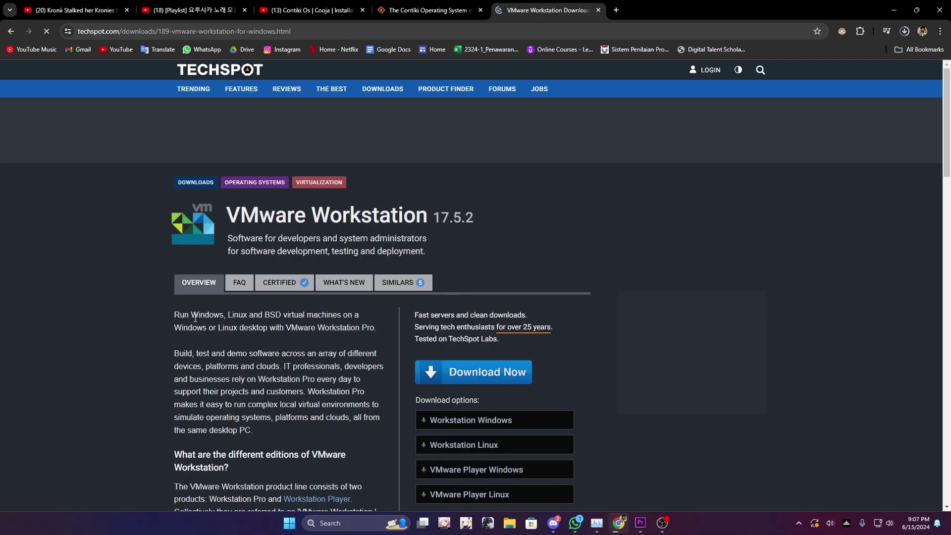
# Step: Download the Workstation Windows installer from TechSpot and cancel the extra copy of the VMware-workstation-17.5.2 download
pyautogui.click(453, 373)
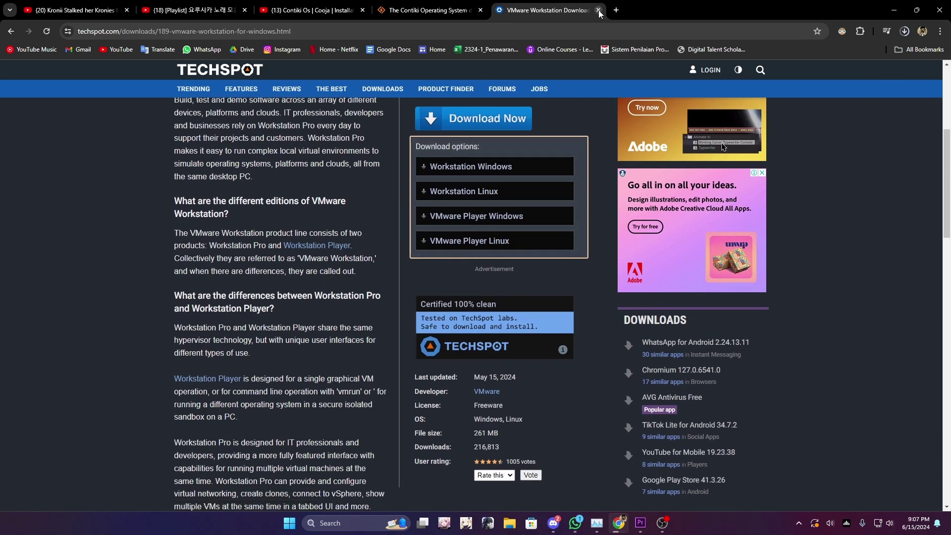
pyautogui.click(453, 167)
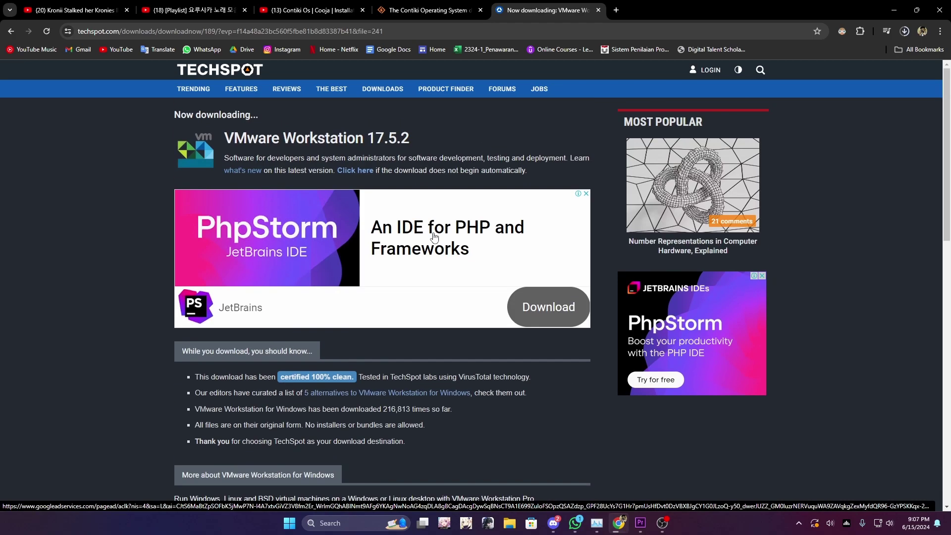
pyautogui.click(360, 171)
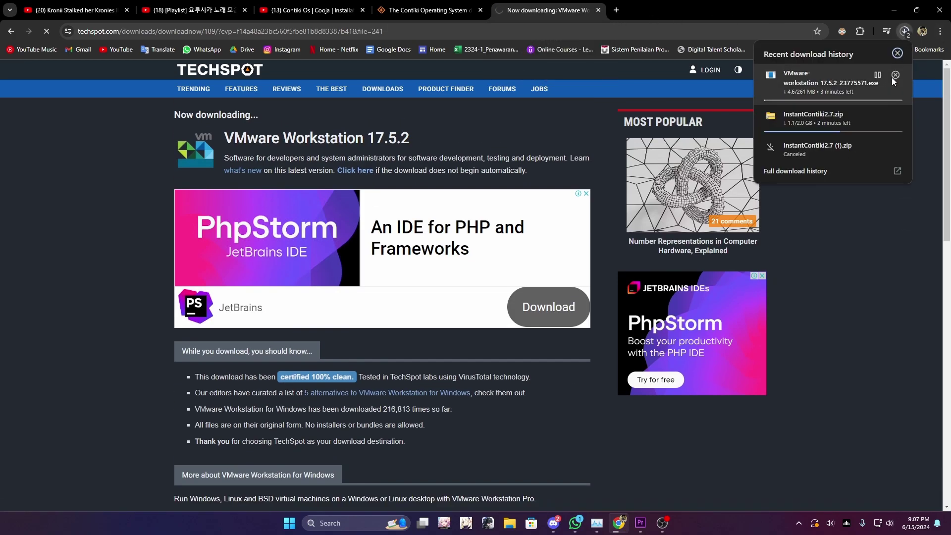
pyautogui.click(895, 75)
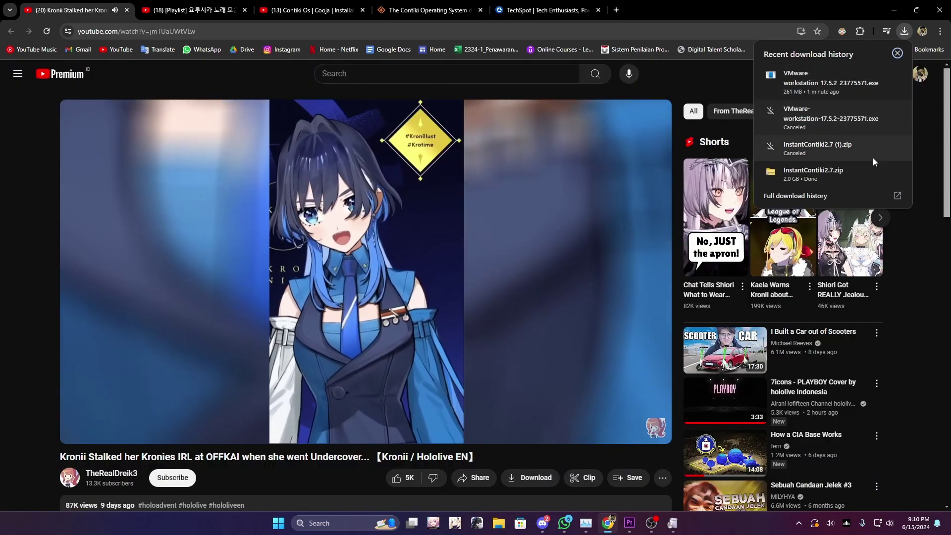
# Step: Locate the downloaded InstantContiki2.7.zip in its folder and extract it to the proposed InstantContiki2.7 destination
pyautogui.click(884, 175)
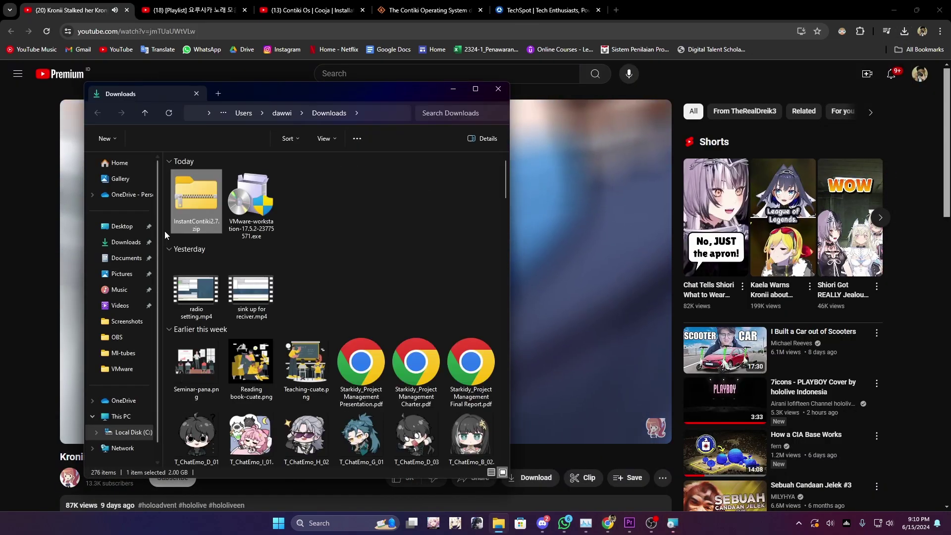
pyautogui.rightClick(201, 204)
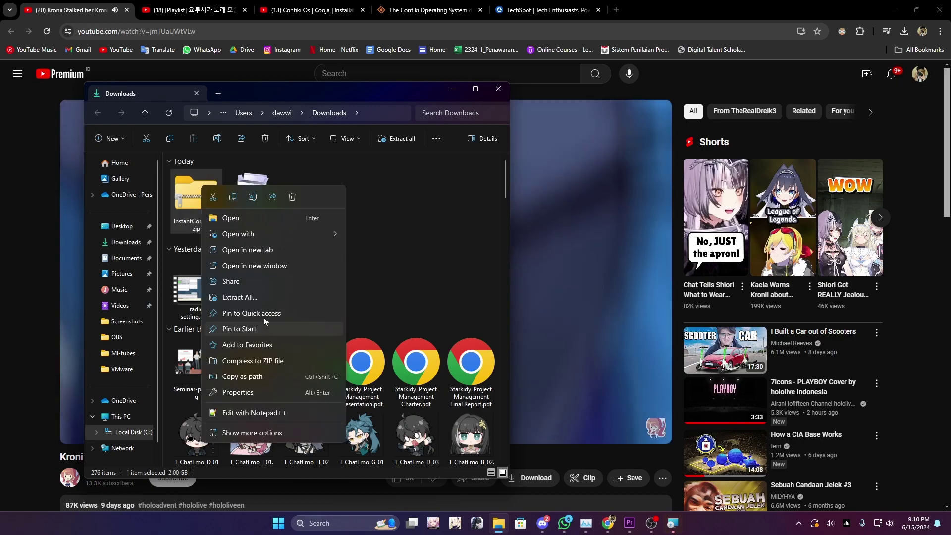
pyautogui.click(264, 298)
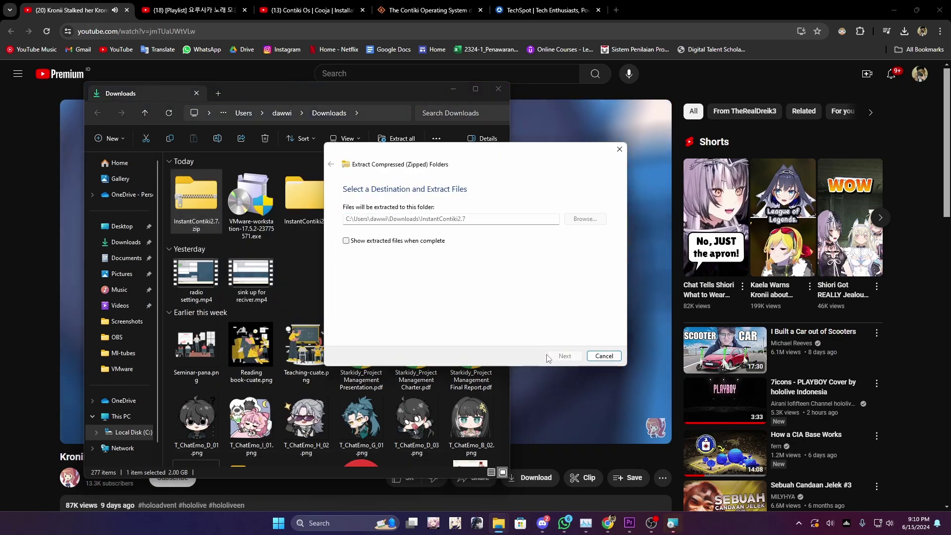
pyautogui.click(564, 356)
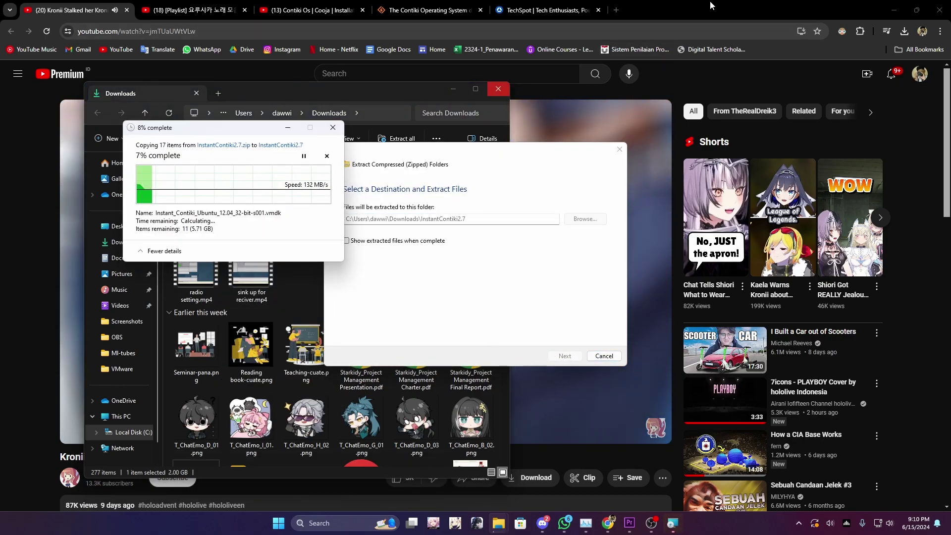
pyautogui.click(709, 2)
# Step: Run the VMware Workstation Pro setup, accepting the license agreement and keeping the default folder, options and shortcuts, and start the installation
pyautogui.click(672, 523)
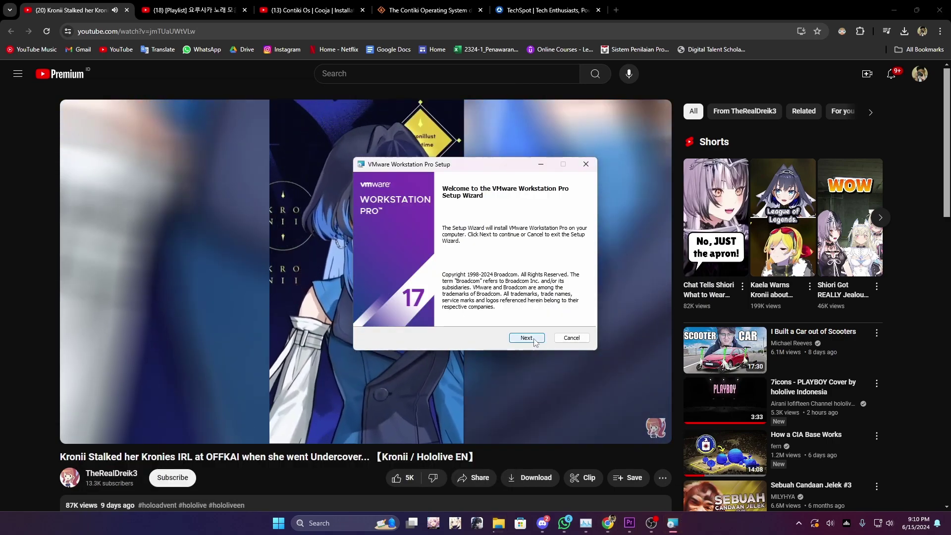
pyautogui.click(529, 338)
pyautogui.click(369, 315)
pyautogui.click(526, 338)
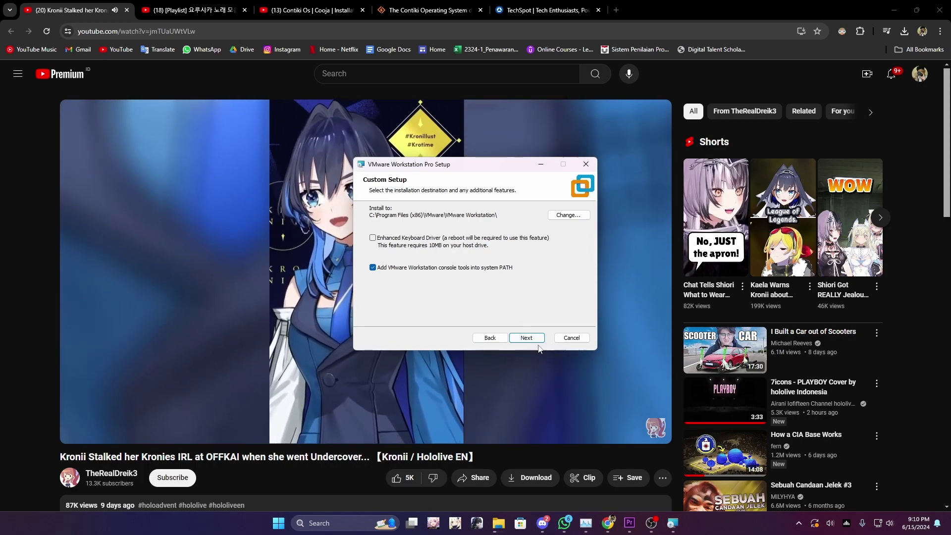
pyautogui.click(520, 338)
pyautogui.click(520, 338)
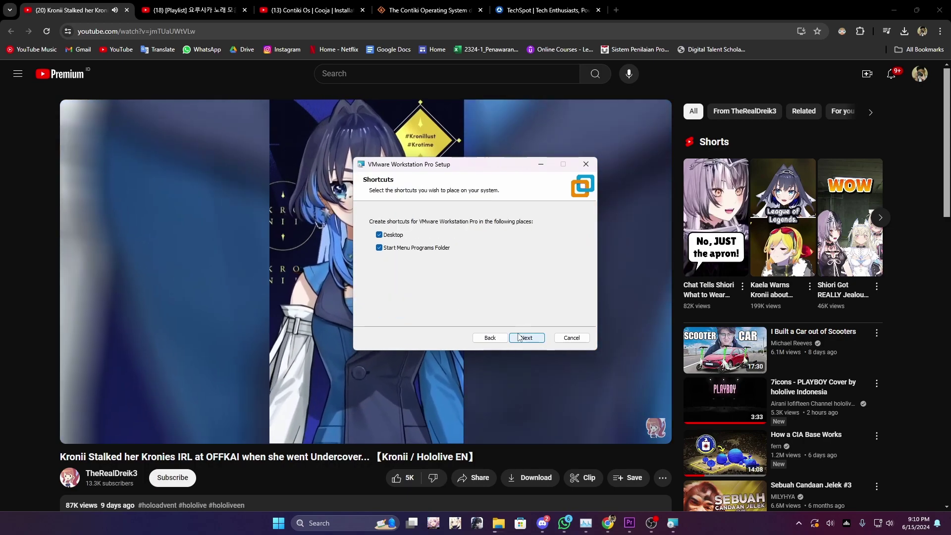
pyautogui.click(520, 338)
pyautogui.click(520, 338)
pyautogui.moveTo(437, 168); pyautogui.dragTo(761, 136)
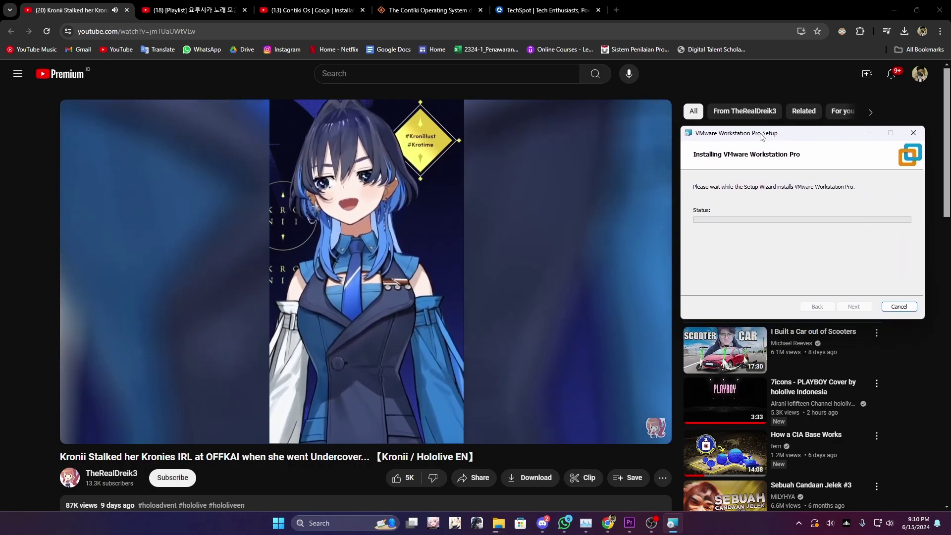
# Step: Finish the VMware Workstation Pro setup and decline the immediate system restart
pyautogui.moveTo(498, 523)
pyautogui.click(569, 472)
pyautogui.moveTo(257, 131); pyautogui.dragTo(805, 343)
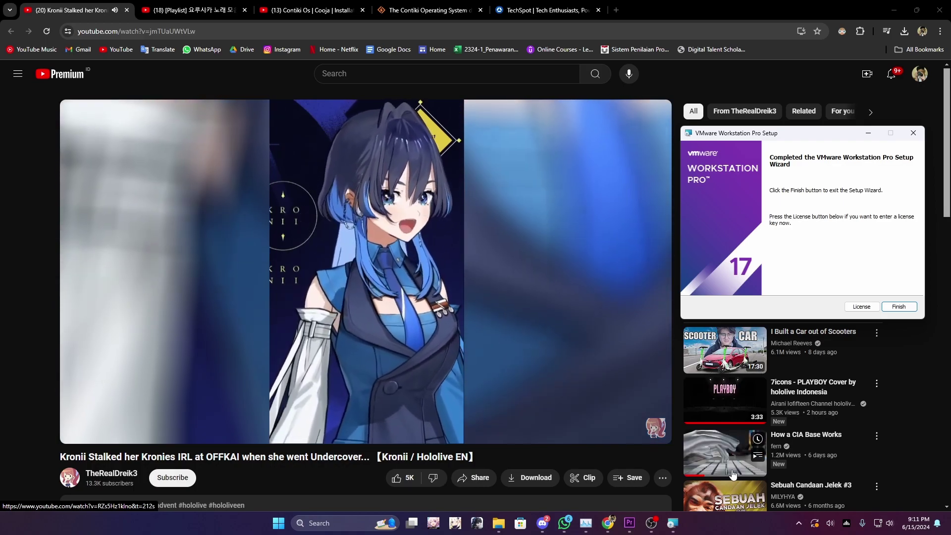
pyautogui.click(899, 306)
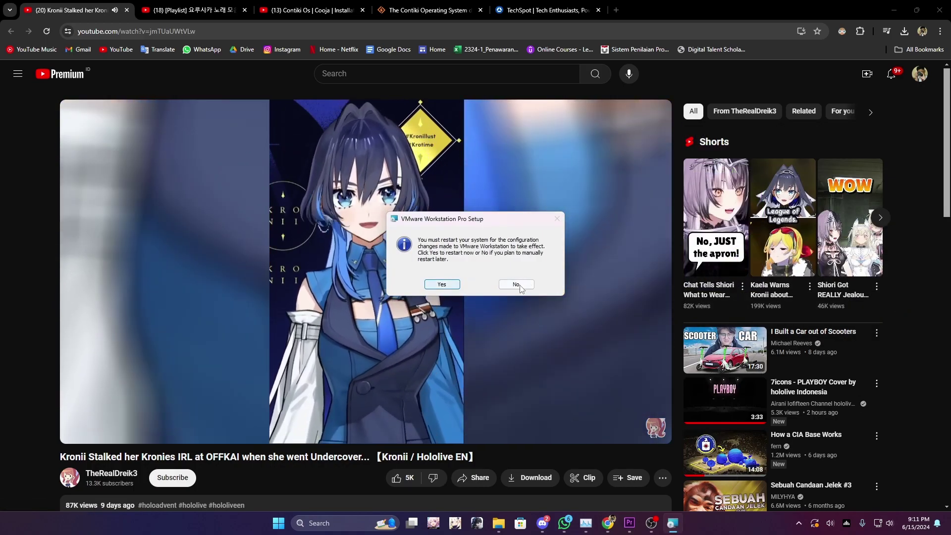
pyautogui.click(515, 284)
# Step: Open the extracted InstantContiki2.7 folder in Downloads and its inner InstantContiki2.7 folder
pyautogui.moveTo(639, 521)
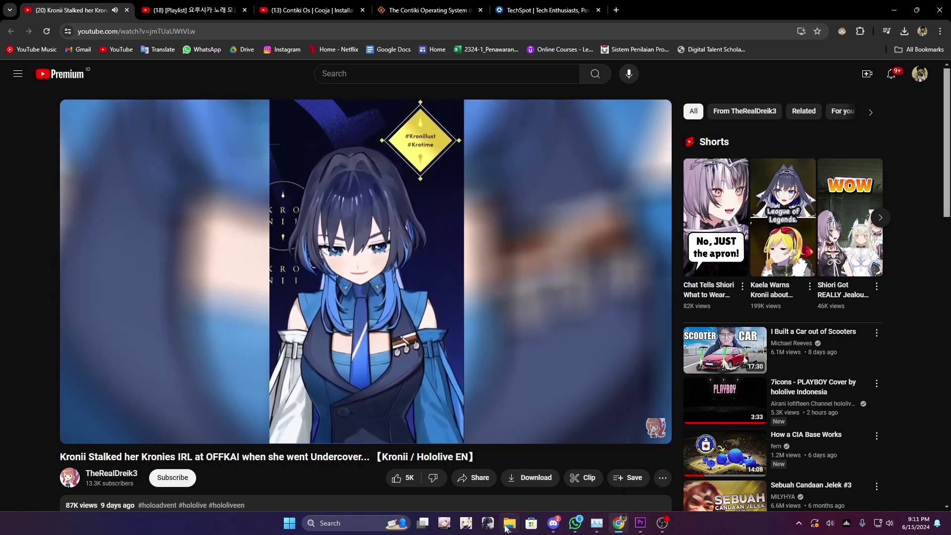
pyautogui.click(509, 523)
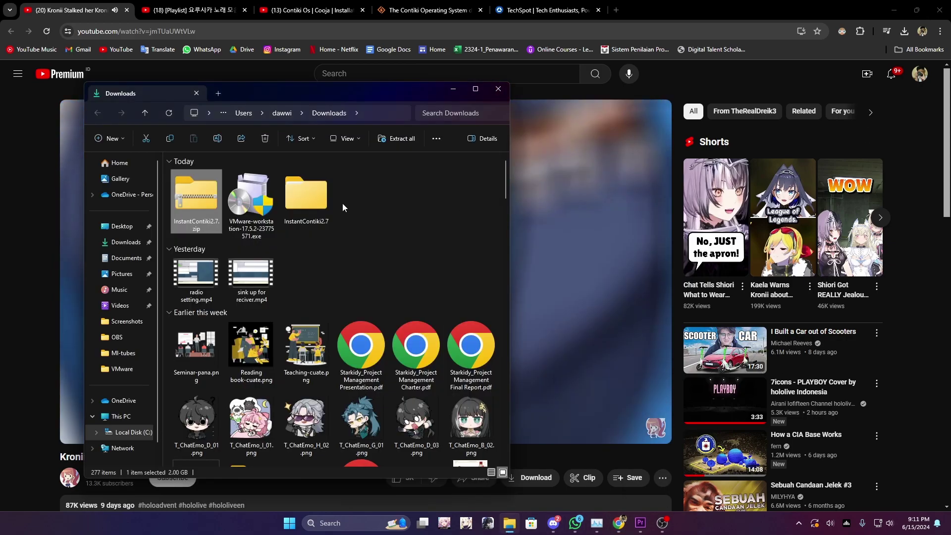
pyautogui.doubleClick(303, 200)
pyautogui.doubleClick(218, 190)
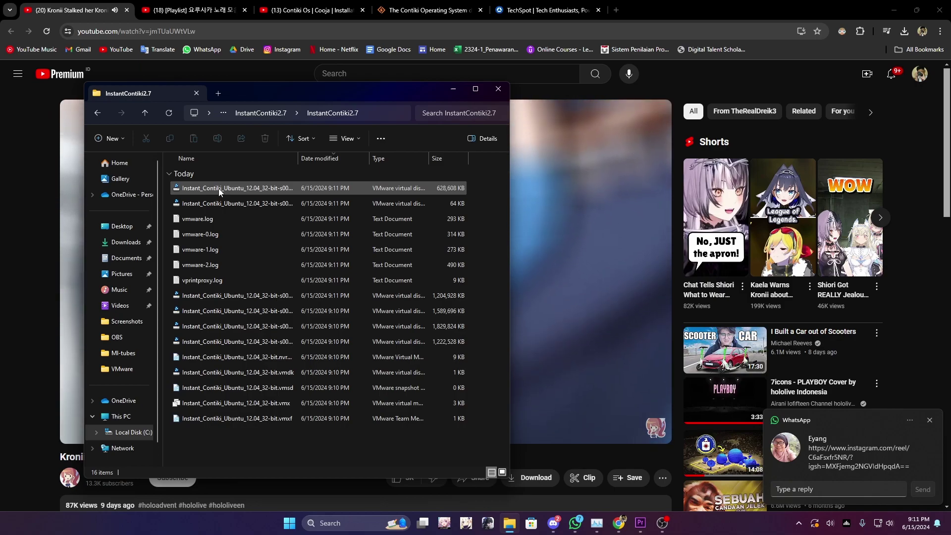
# Step: Widen the file name column and open Instant_Contiki_Ubuntu_12.04_32-bit.vmx in VMware Workstation
pyautogui.moveTo(297, 158); pyautogui.dragTo(349, 158)
pyautogui.click(268, 403)
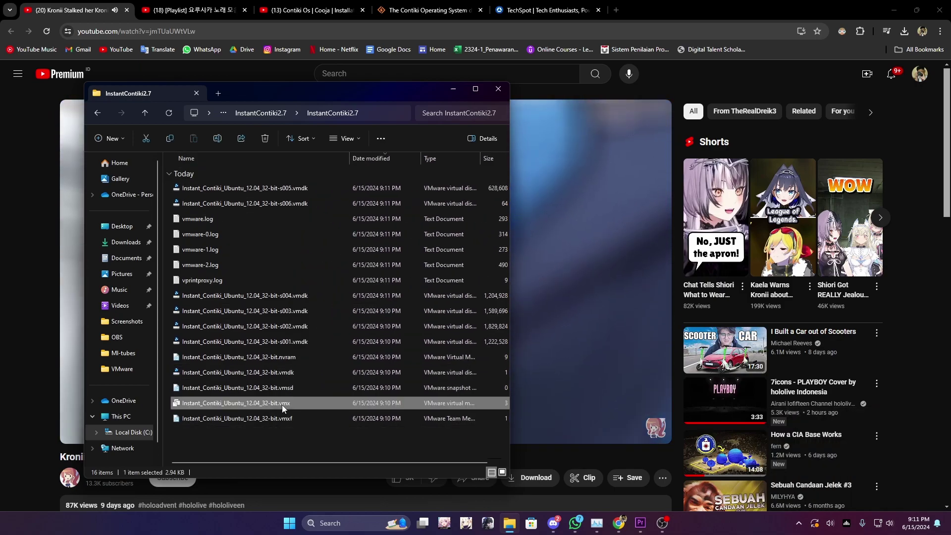
pyautogui.rightClick(281, 405)
pyautogui.click(315, 245)
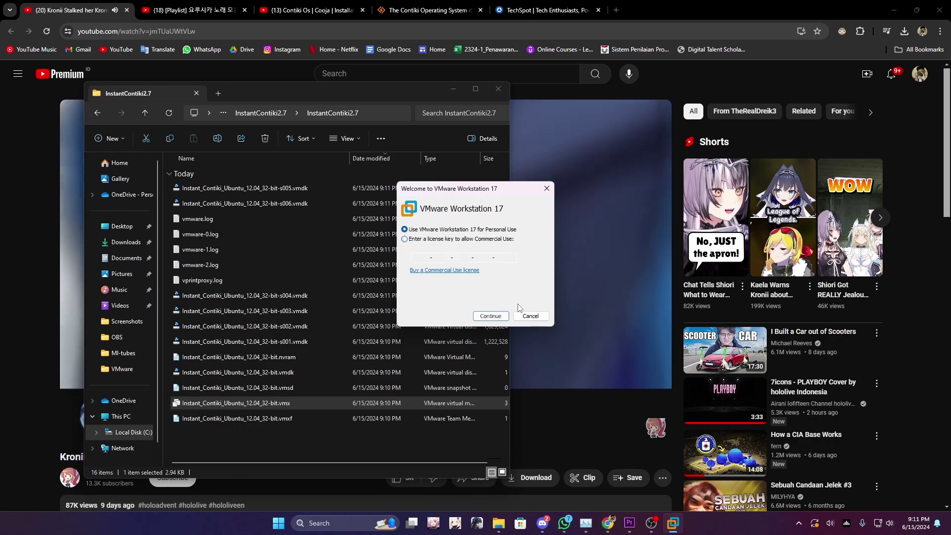
# Step: Continue with VMware Workstation 17 for Personal Use and log in to the Instant Contiki account with its password
pyautogui.click(491, 315)
pyautogui.click(495, 317)
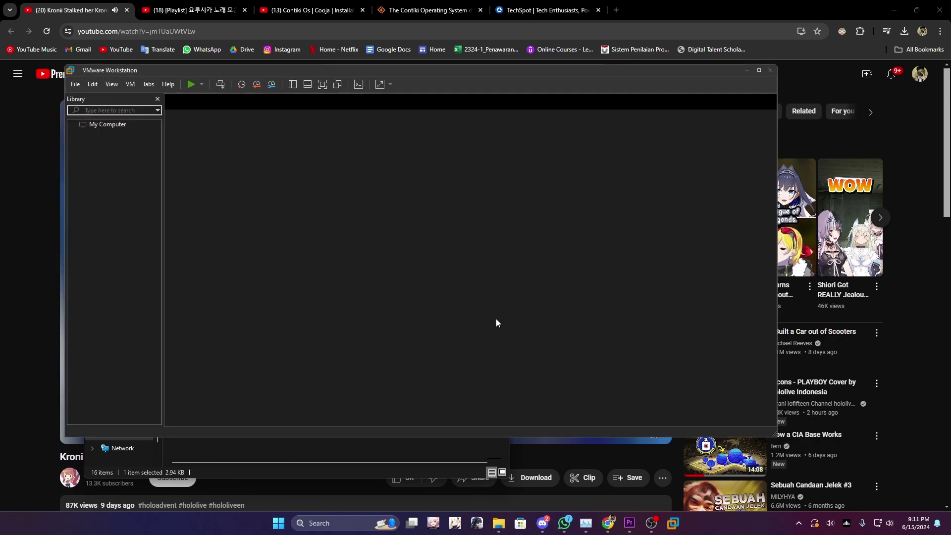
pyautogui.moveTo(558, 71); pyautogui.dragTo(613, 86)
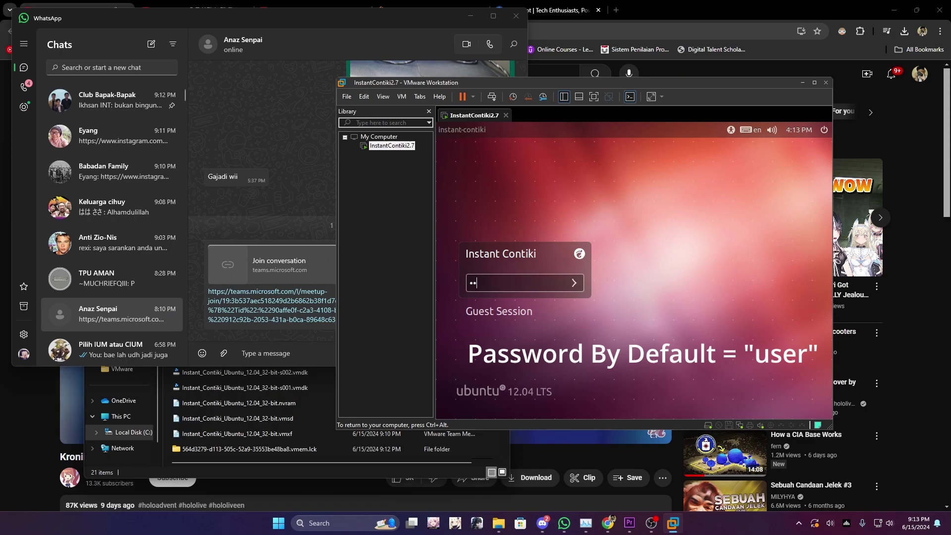
pyautogui.press('Return')
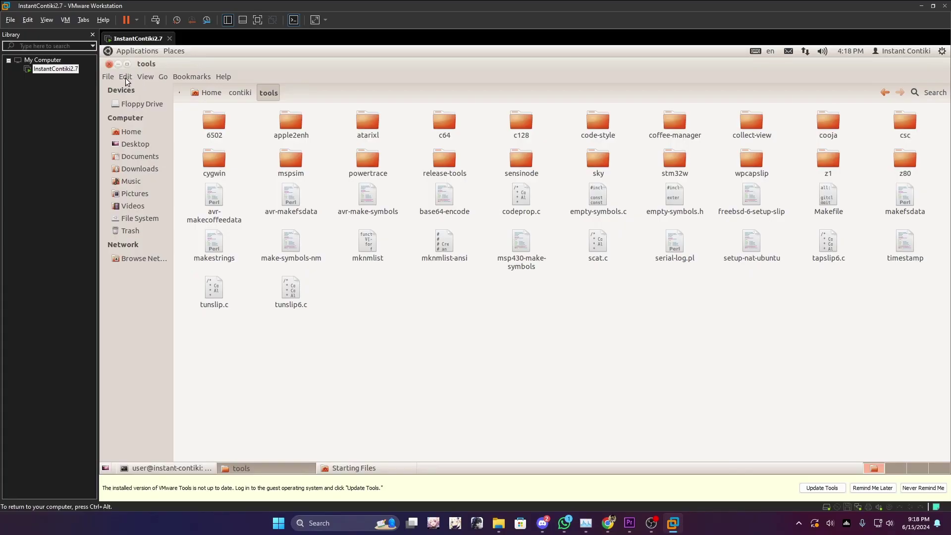
# Step: In the guest's terminal, change from contiki/tools into the cooja directory and launch Cooja with "ant run"
pyautogui.hotkey('alt', 'Tab')
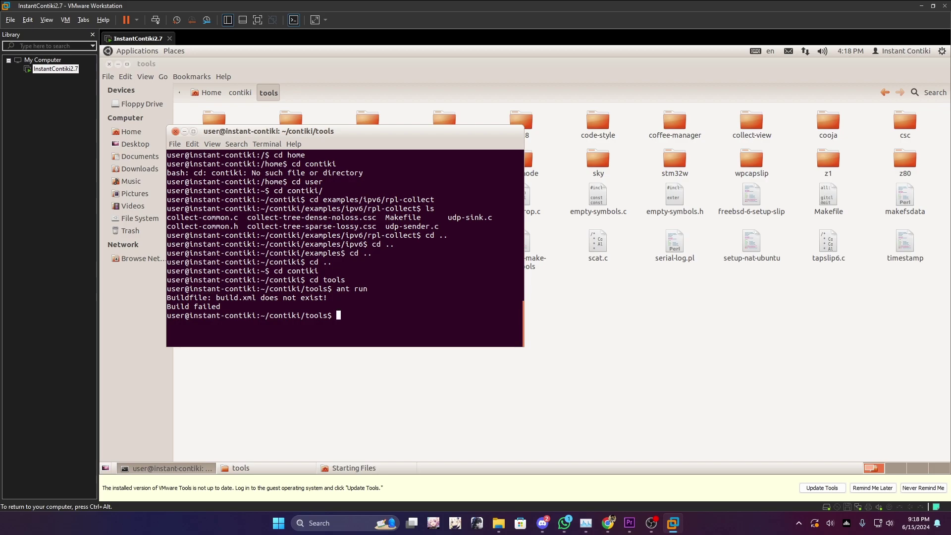
pyautogui.press('Return')
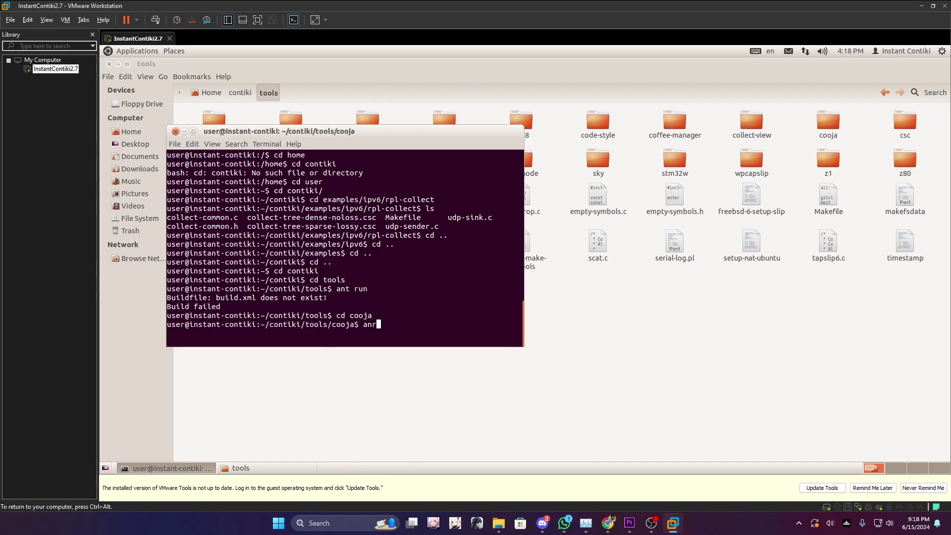
pyautogui.write('ant run')
pyautogui.press('Return')
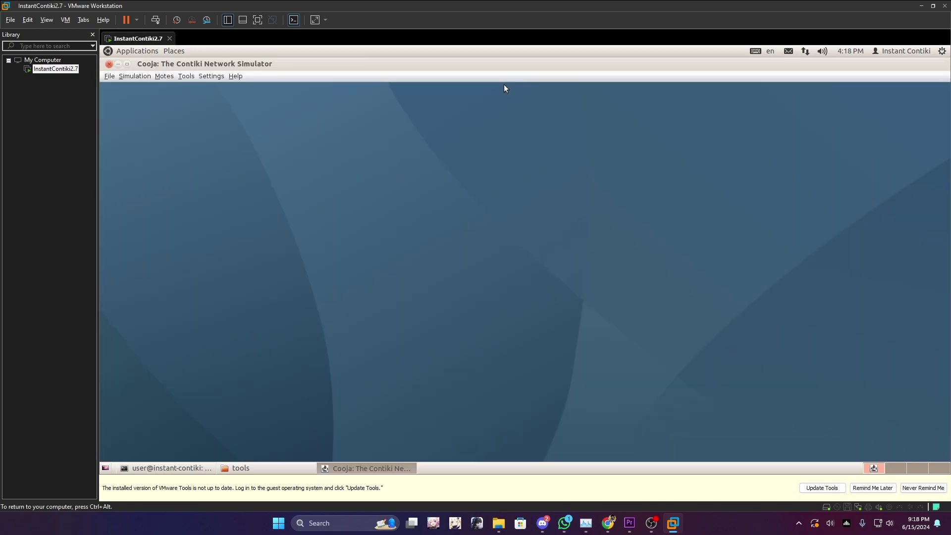
# Step: Create a new Cooja simulation named "first sim" with the default radio medium and advanced settings
pyautogui.click(108, 77)
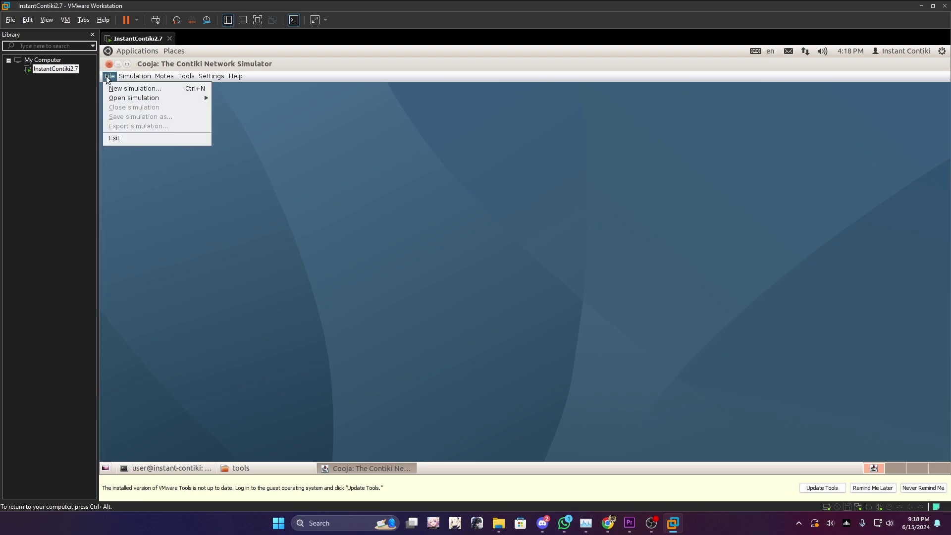
pyautogui.click(142, 88)
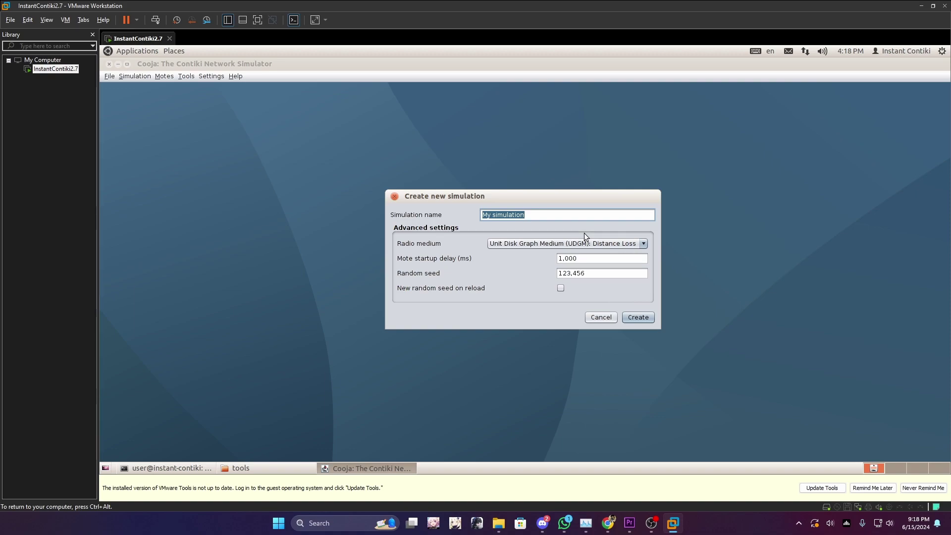
pyautogui.write('first sim')
pyautogui.press('Return')
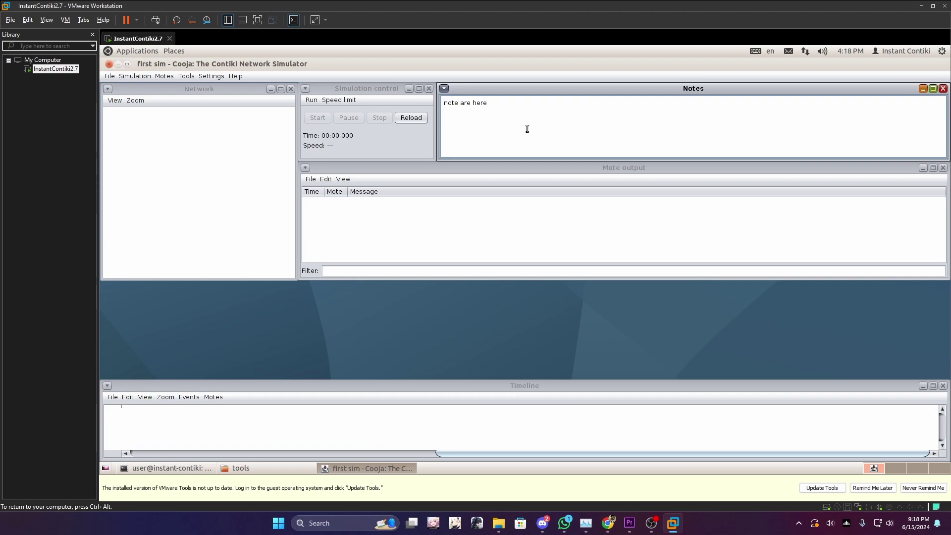
pyautogui.click(376, 148)
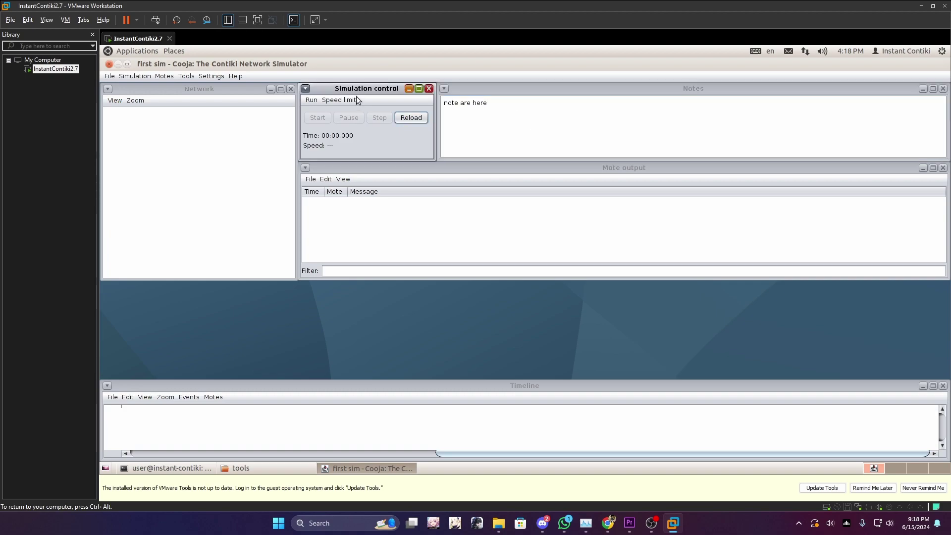
pyautogui.click(405, 119)
pyautogui.click(384, 248)
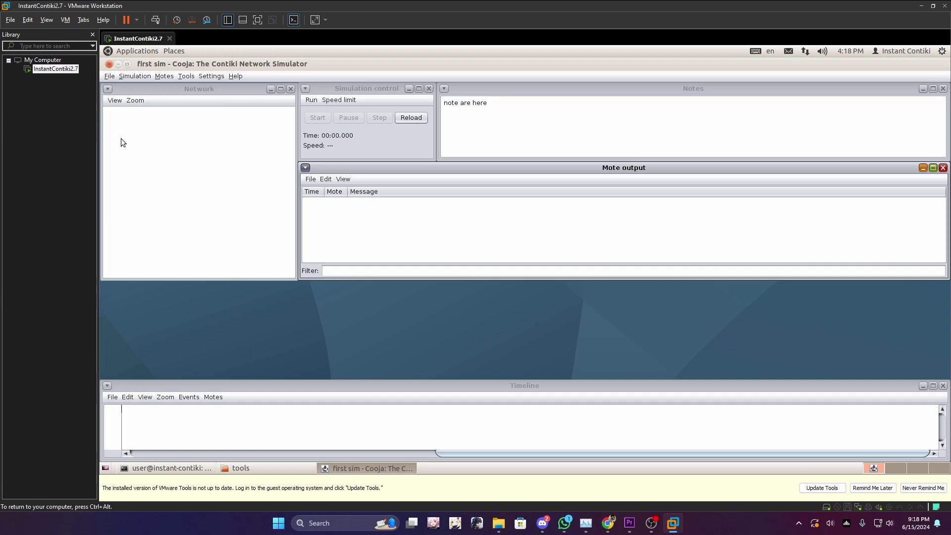
# Step: Enable the 10m background grid, Radio environment (UDGM), Mote type and Radio traffic display options for the network view
pyautogui.click(120, 102)
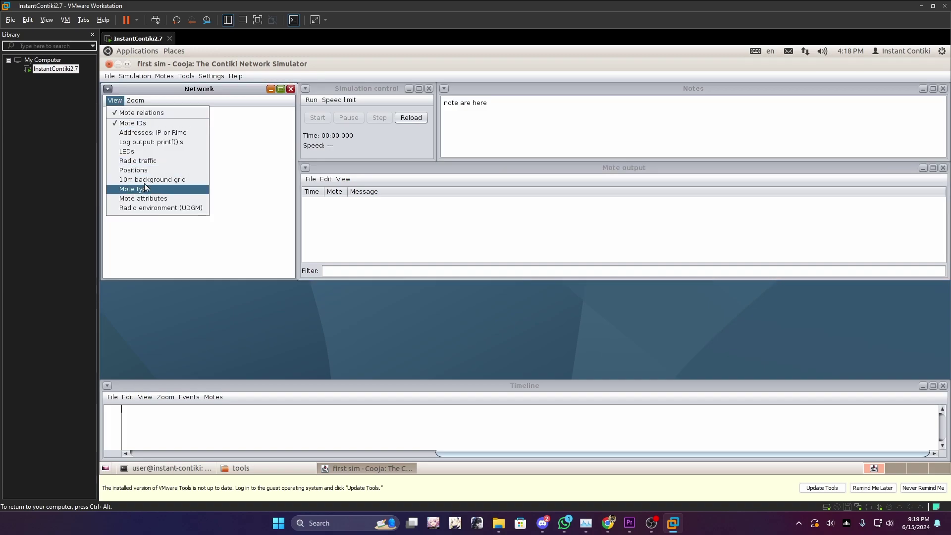
pyautogui.click(144, 179)
pyautogui.click(115, 100)
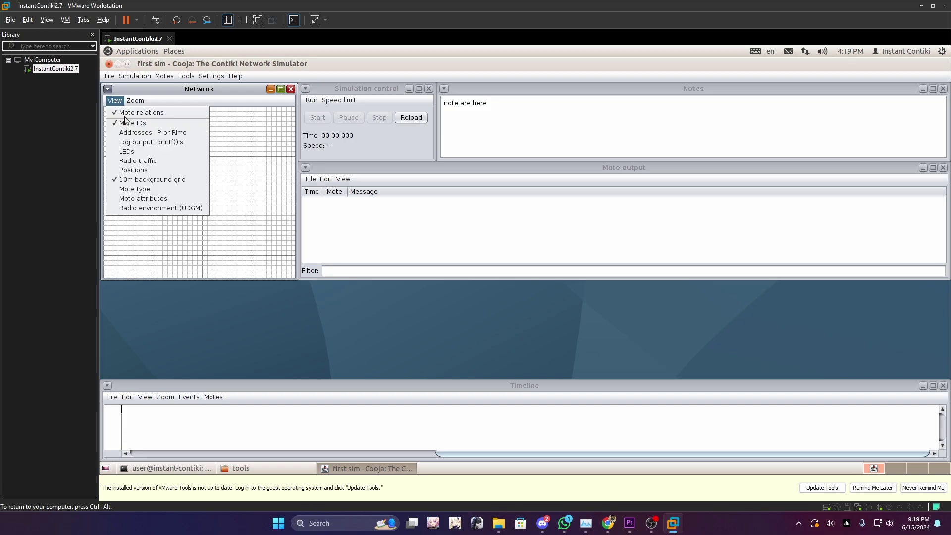
pyautogui.click(137, 208)
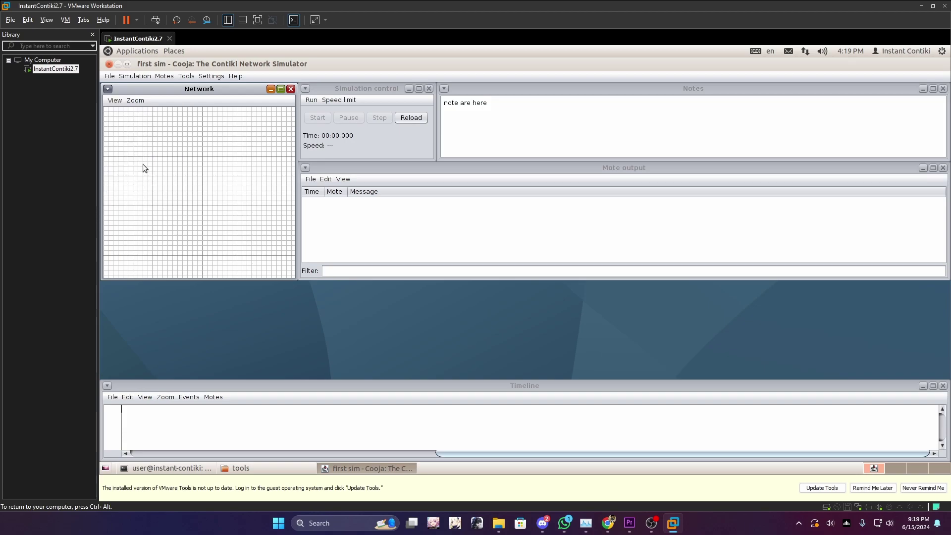
pyautogui.click(117, 101)
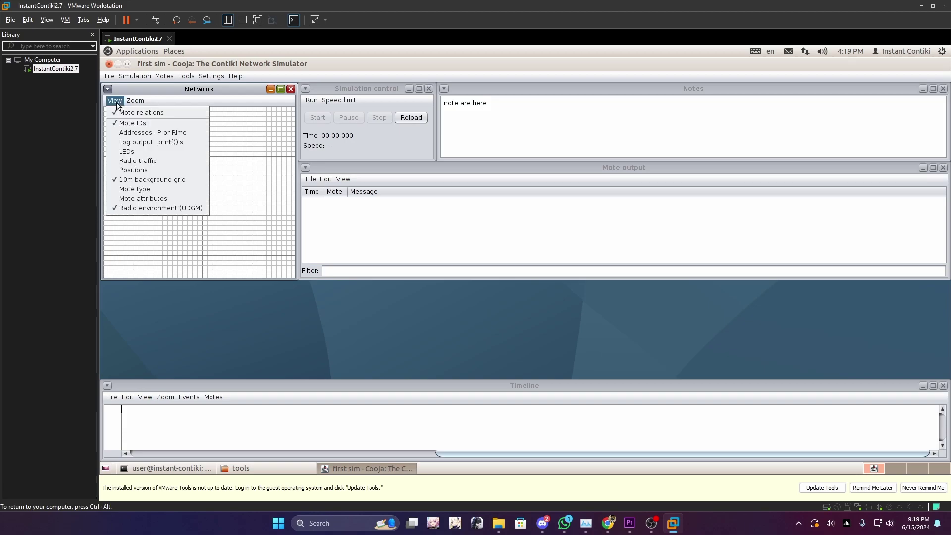
pyautogui.click(160, 192)
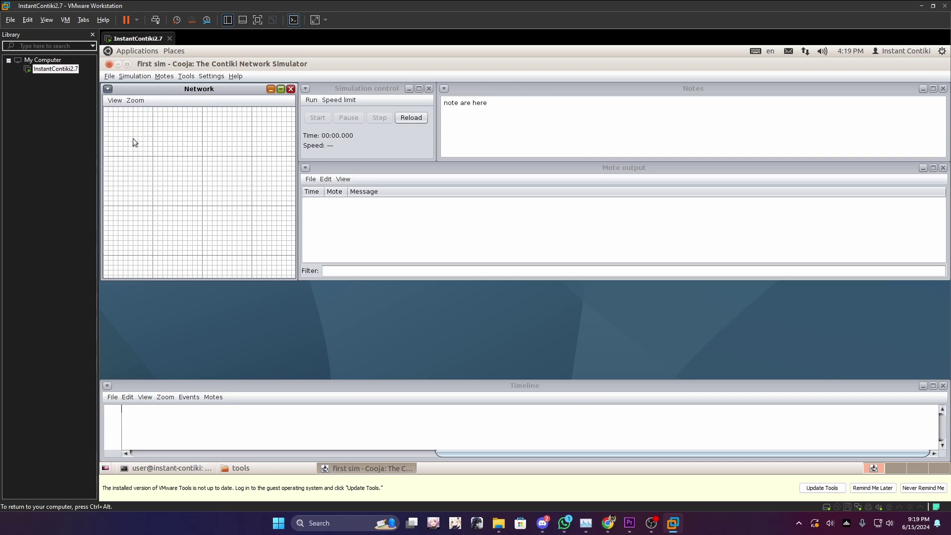
pyautogui.click(112, 101)
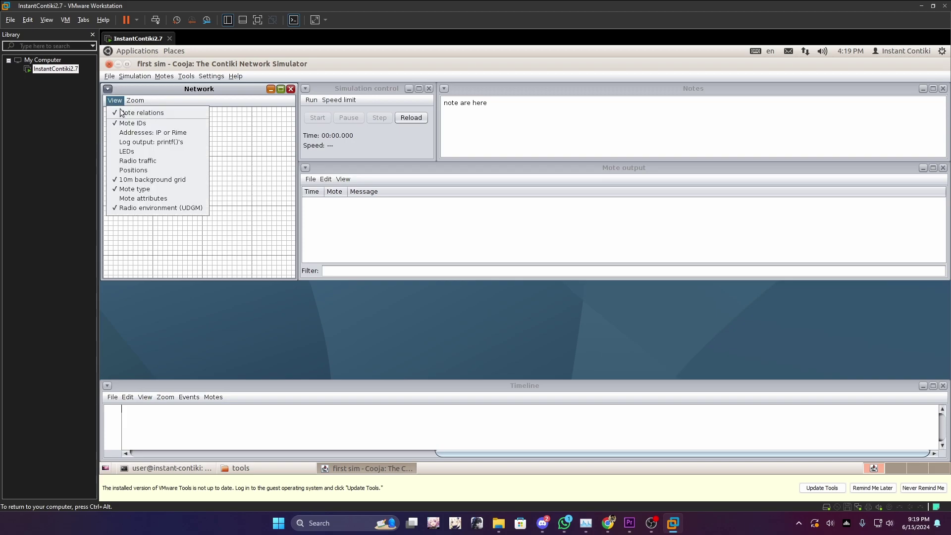
pyautogui.click(143, 162)
pyautogui.click(115, 101)
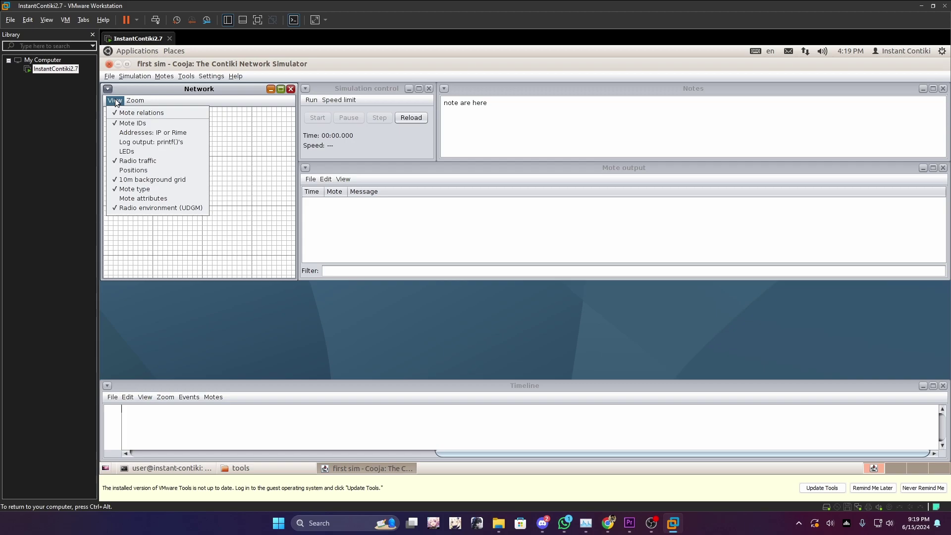
# Step: Start creating a new Sky mote type and set its description to "reciver"
pyautogui.click(167, 78)
pyautogui.click(168, 79)
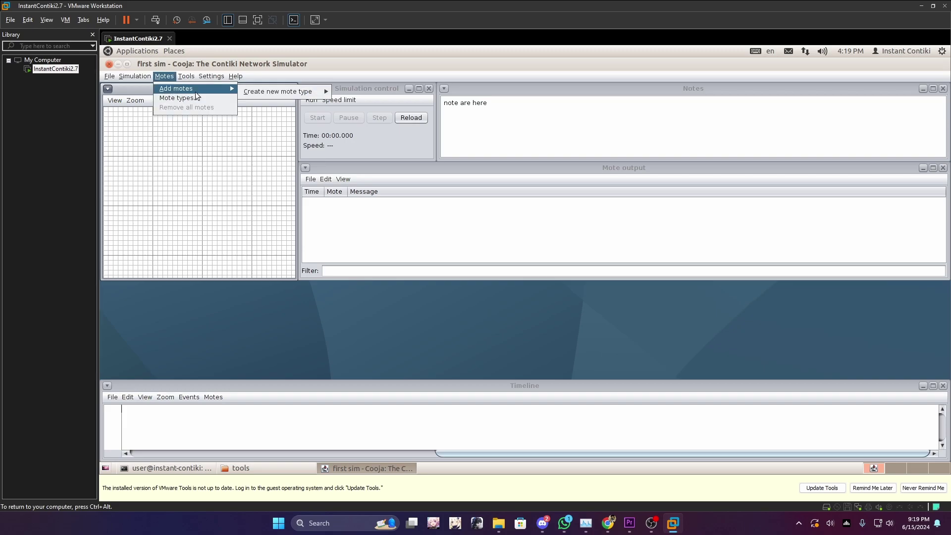
pyautogui.moveTo(317, 91)
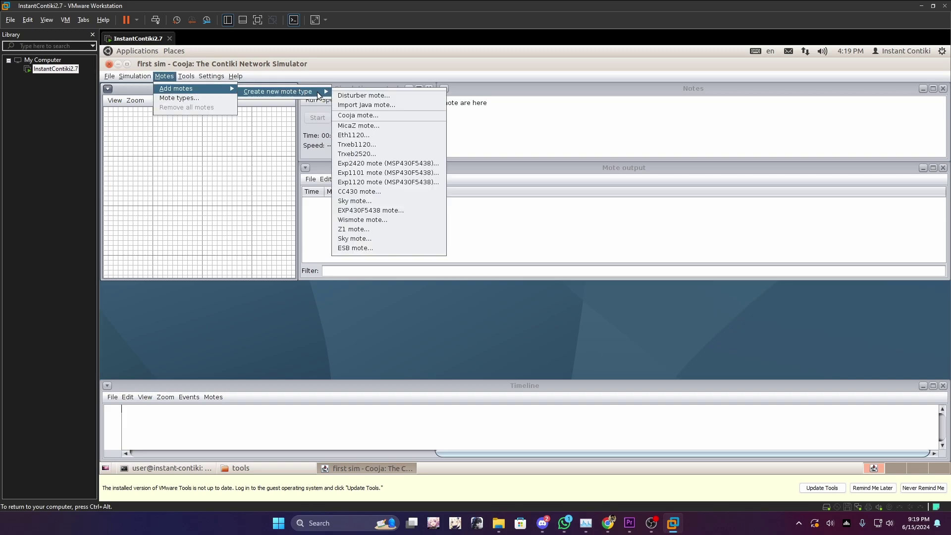
pyautogui.click(393, 240)
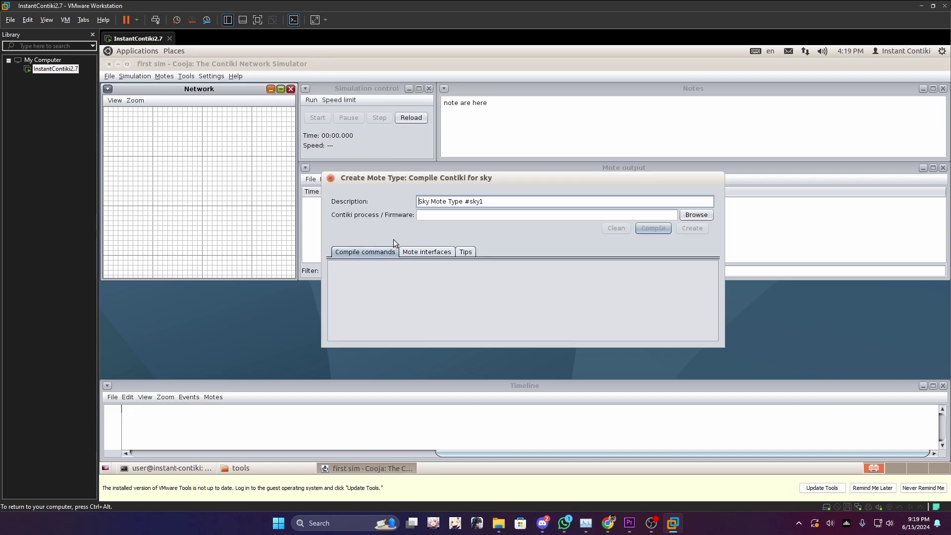
pyautogui.moveTo(526, 206); pyautogui.dragTo(415, 204)
pyautogui.write('reciver')
# Step: Browse for the mote's Contiki process source and go to the contiki/examples/ipv6 folder
pyautogui.click(698, 215)
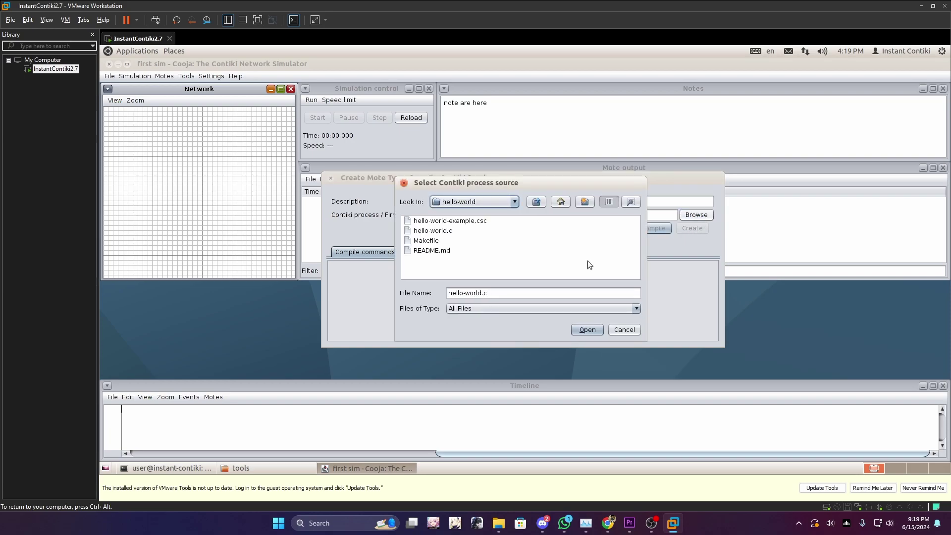
pyautogui.click(499, 203)
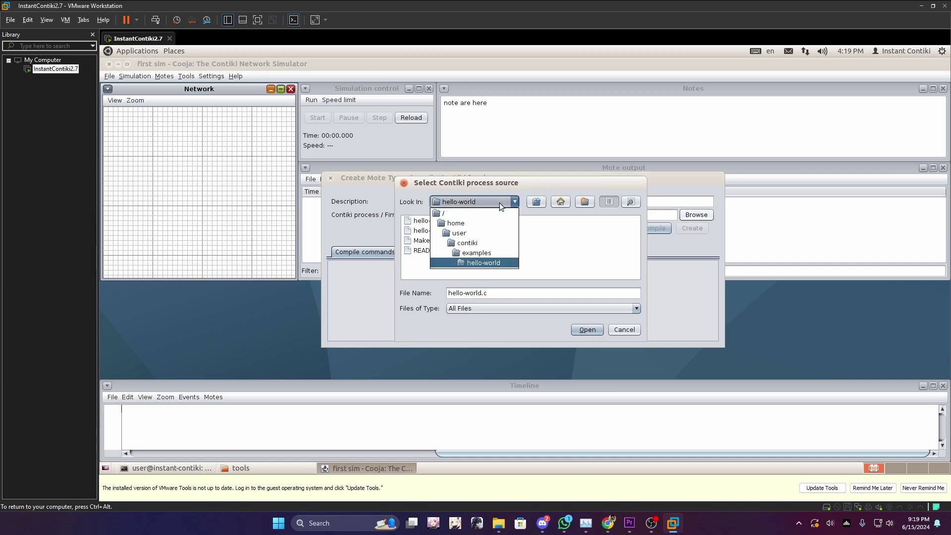
pyautogui.click(465, 243)
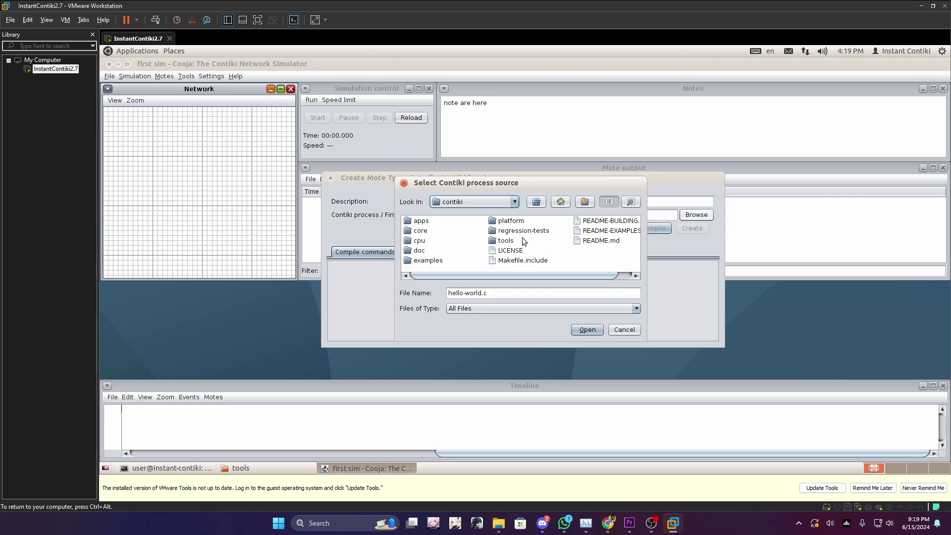
pyautogui.doubleClick(431, 262)
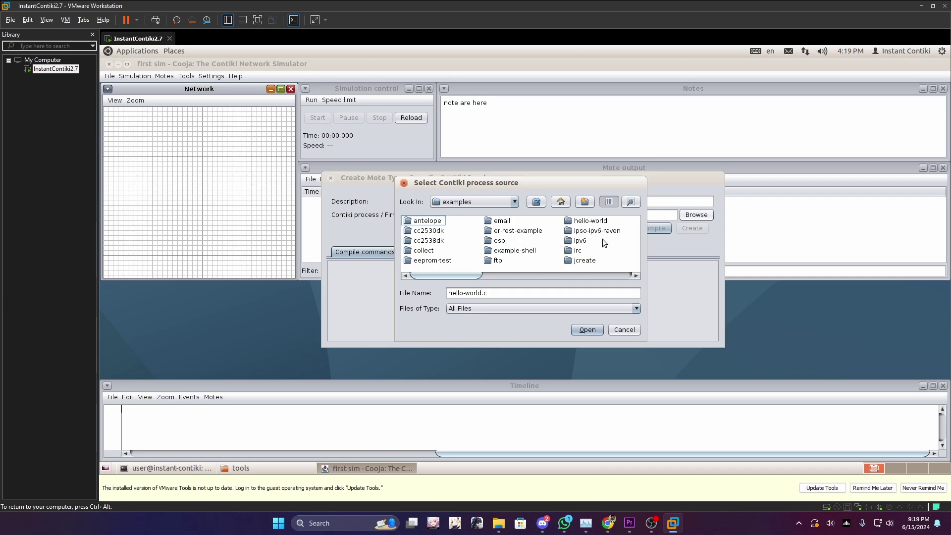
pyautogui.click(575, 242)
pyautogui.doubleClick(576, 241)
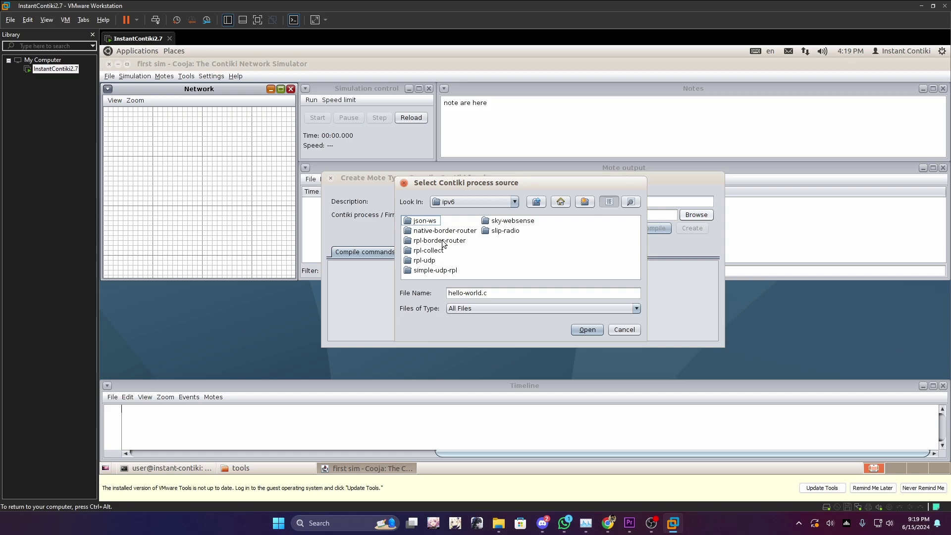
pyautogui.click(437, 272)
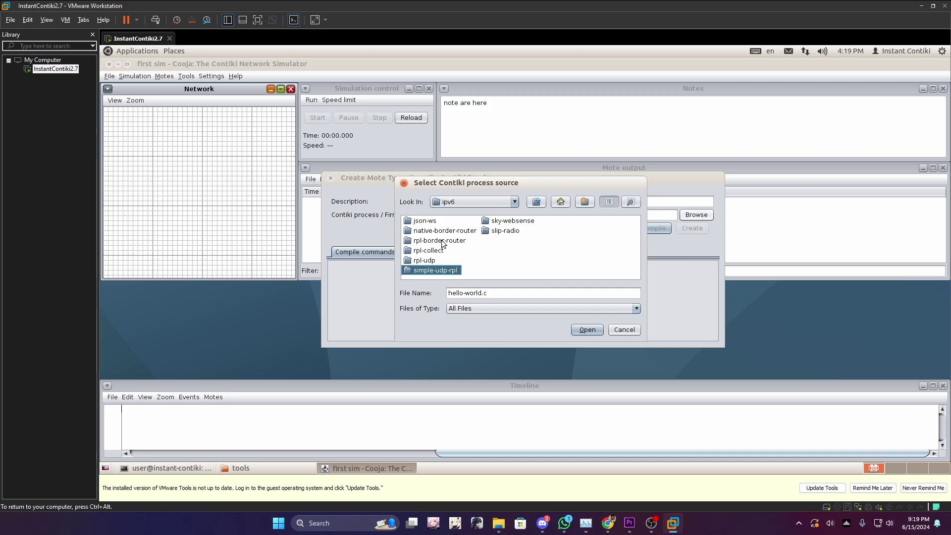
pyautogui.click(438, 251)
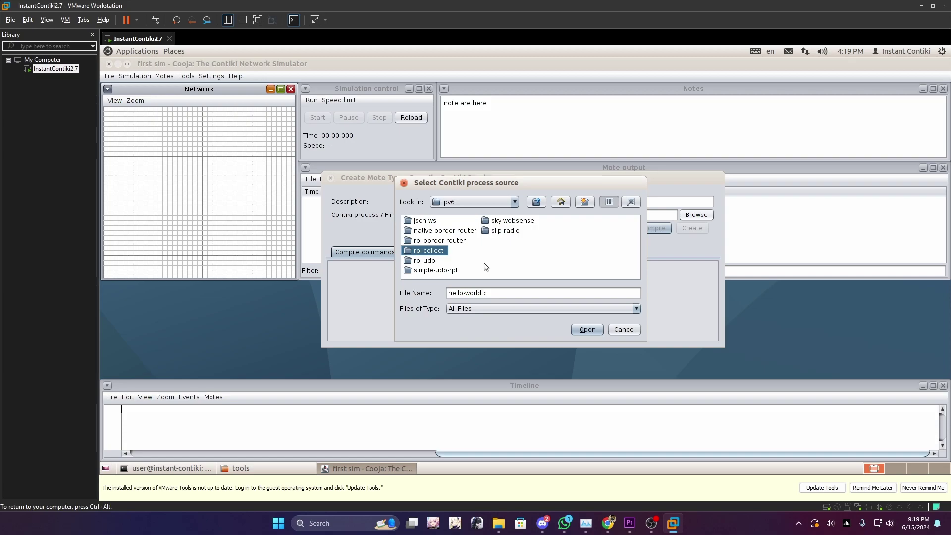
pyautogui.click(428, 250)
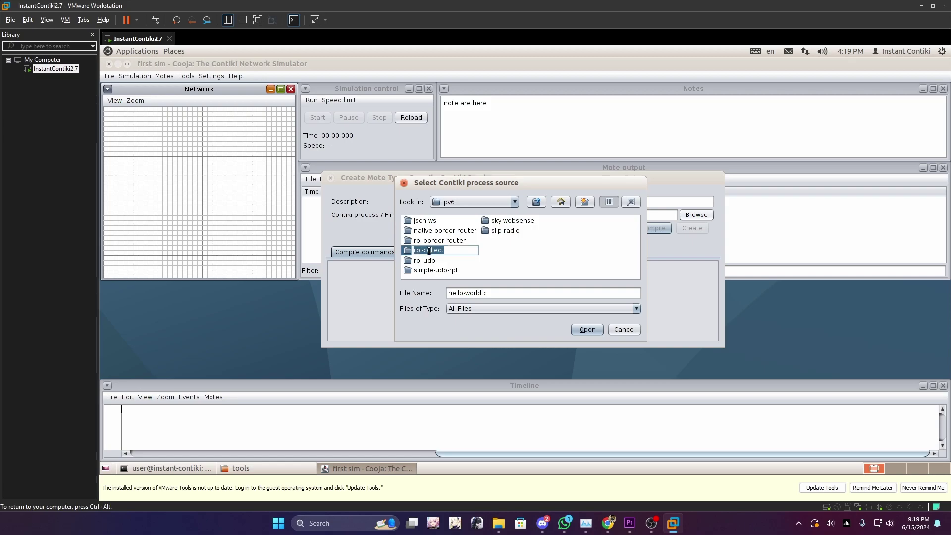
pyautogui.click(455, 254)
pyautogui.click(495, 259)
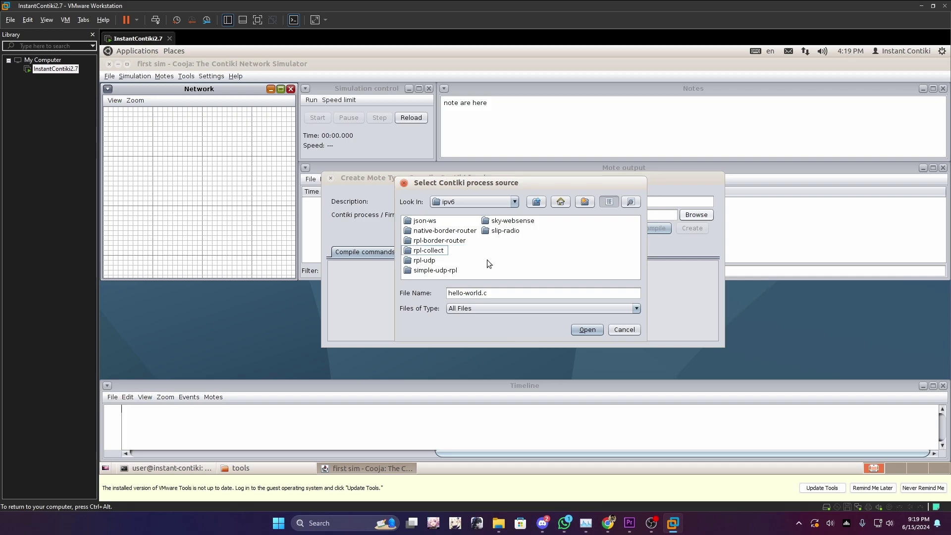
pyautogui.doubleClick(453, 270)
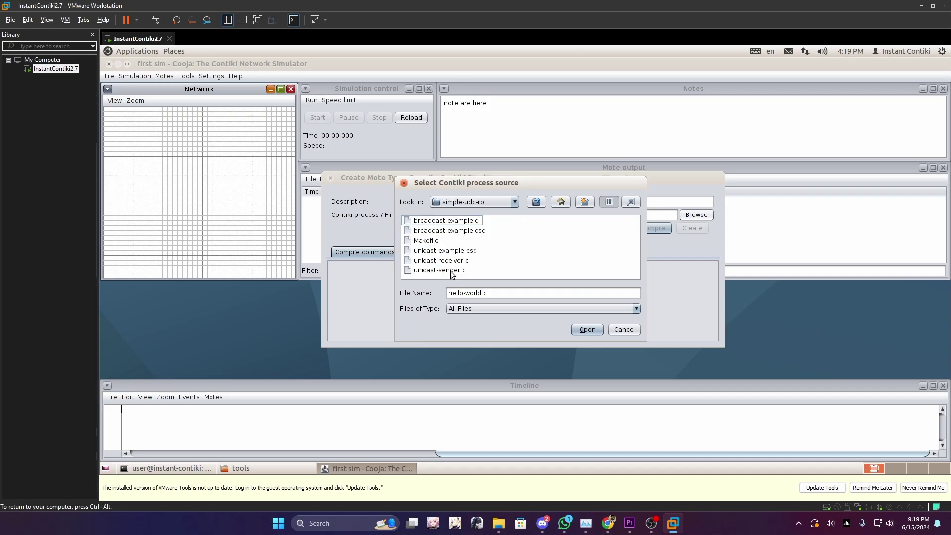
pyautogui.click(444, 273)
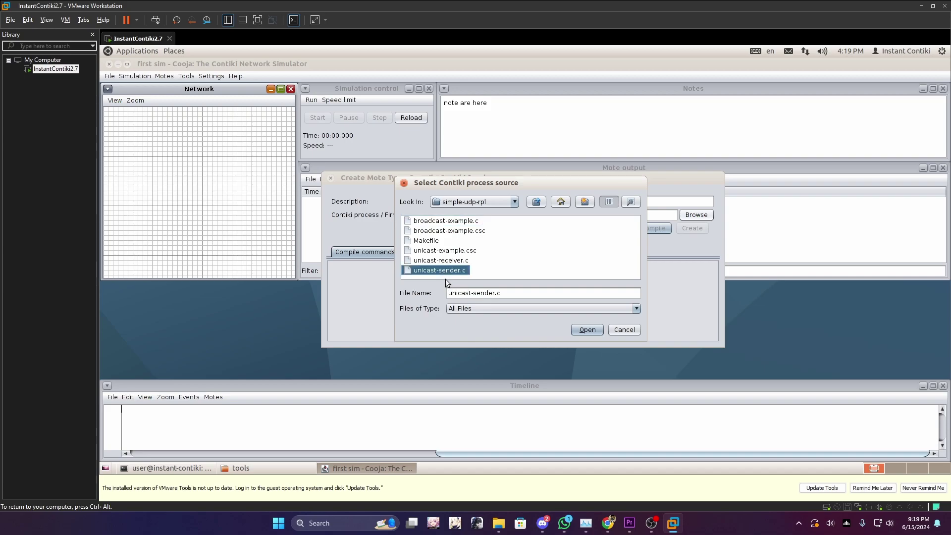
pyautogui.click(453, 261)
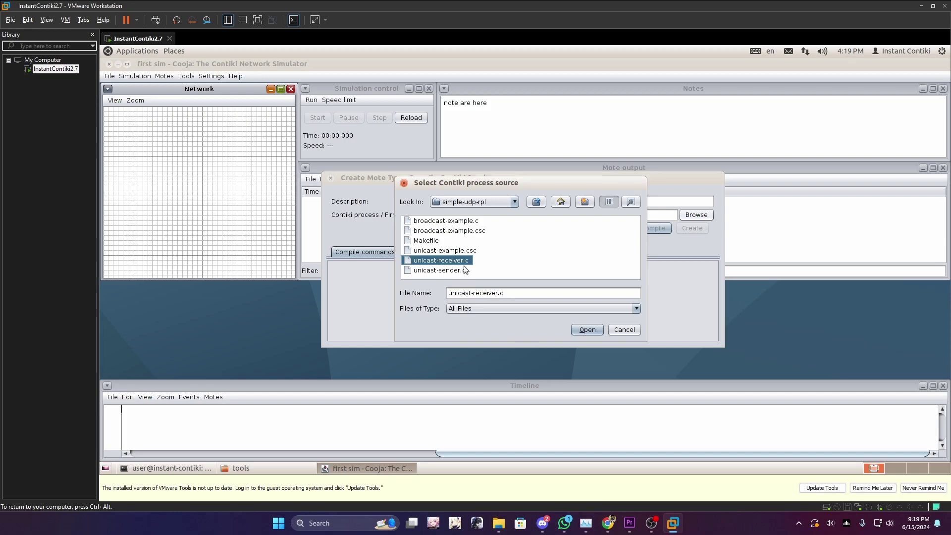
pyautogui.click(469, 207)
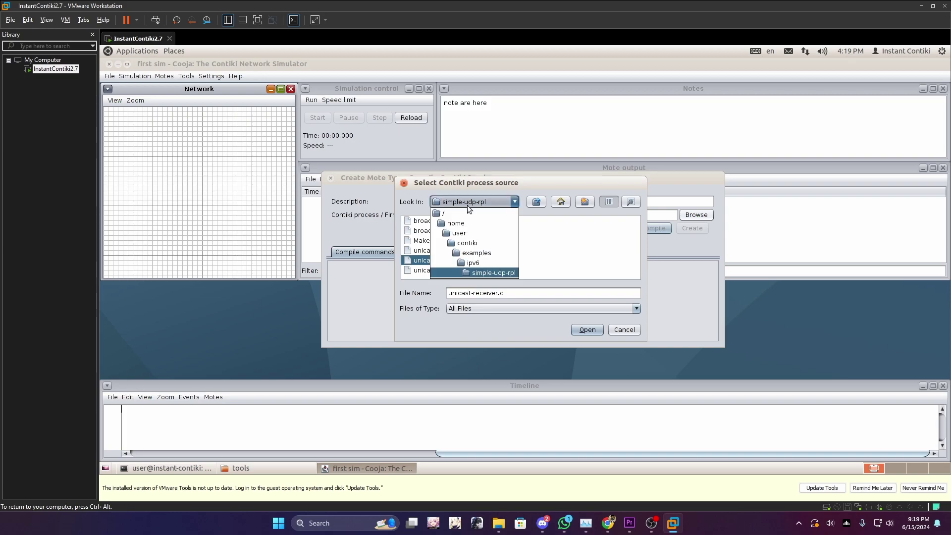
pyautogui.click(468, 262)
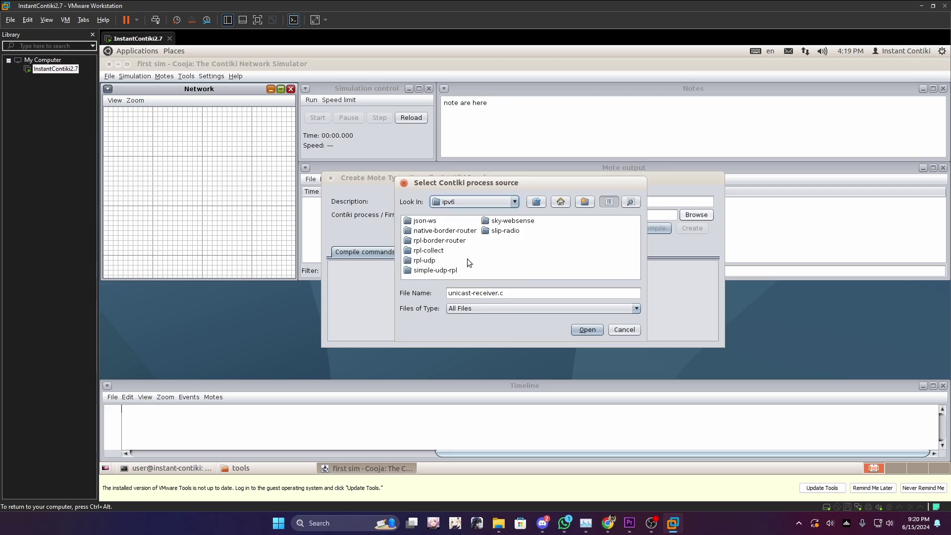
# Step: Load udp-sink.c from the rpl-collect folder as the mote type's Contiki process source
pyautogui.doubleClick(429, 252)
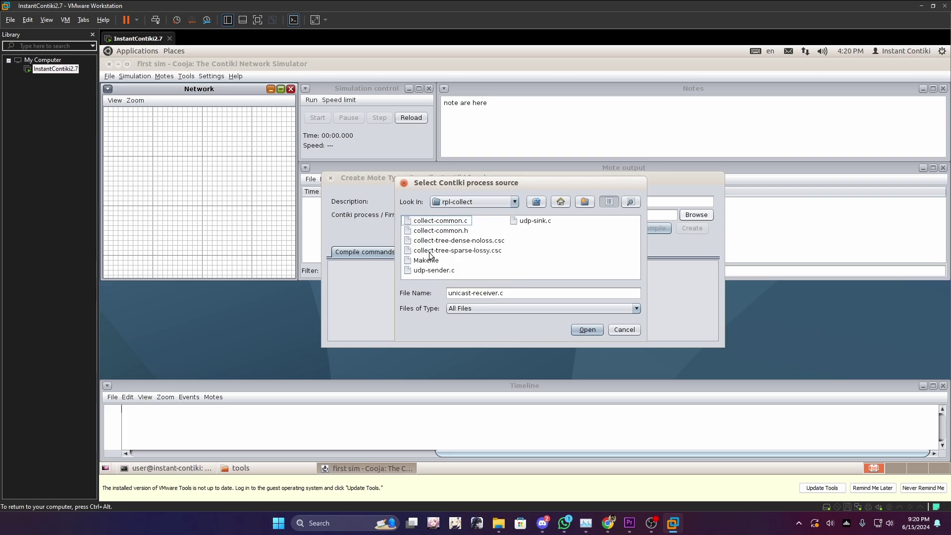
pyautogui.moveTo(500, 183); pyautogui.dragTo(512, 217)
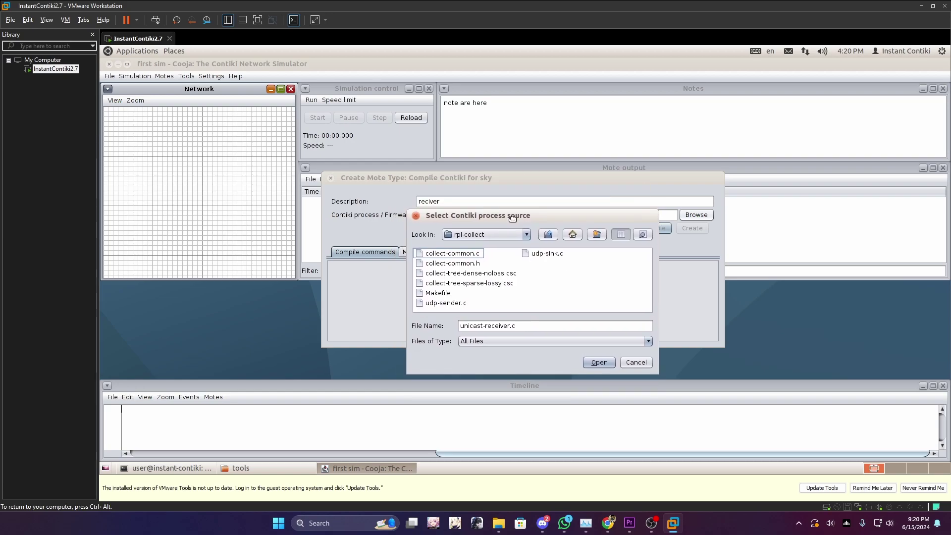
pyautogui.click(550, 254)
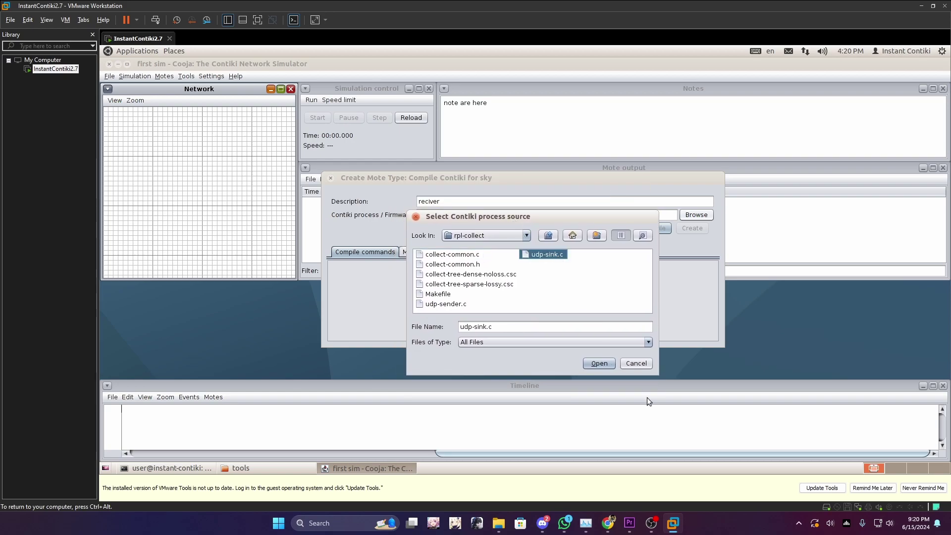
pyautogui.click(594, 364)
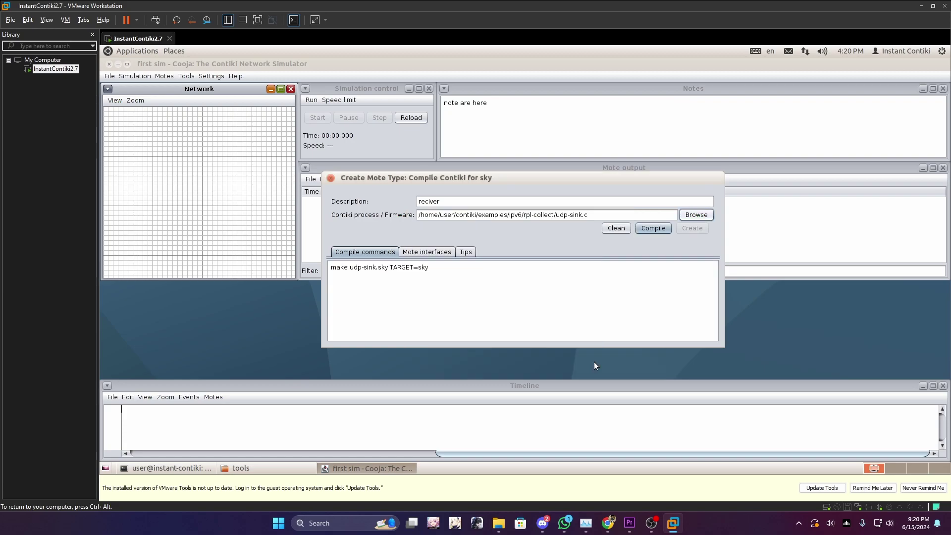
# Step: Compile and create the reciver mote type with 1 randomly positioned mote, and display that mote's radio range in the network
pyautogui.click(651, 229)
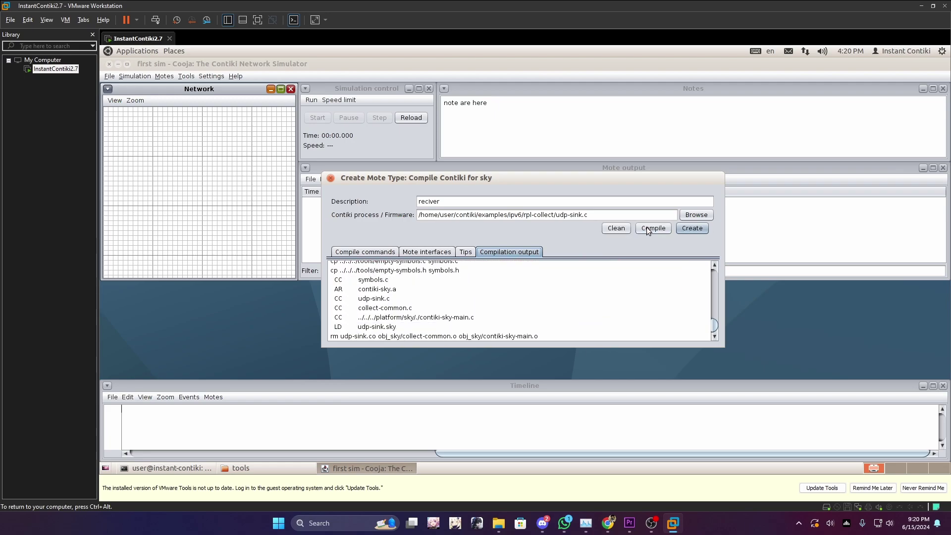
pyautogui.click(692, 228)
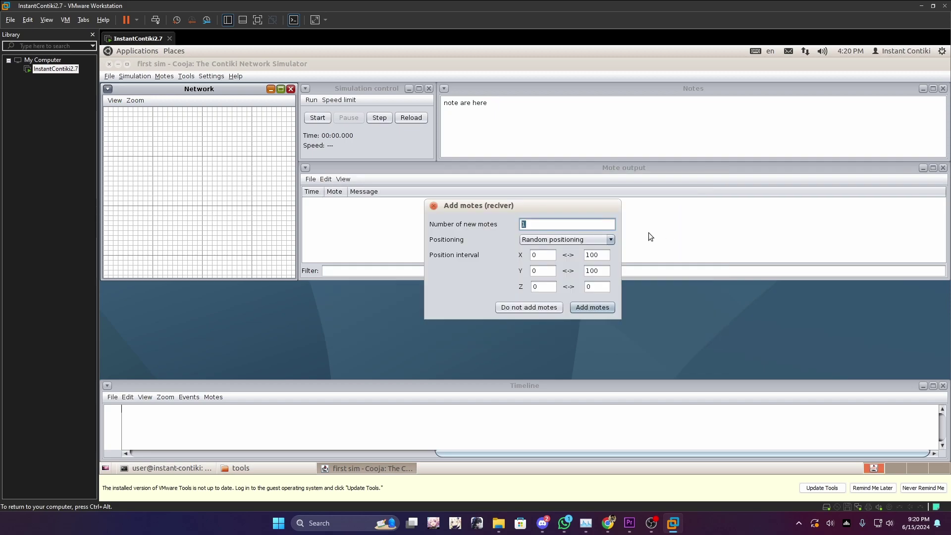
pyautogui.press('Return')
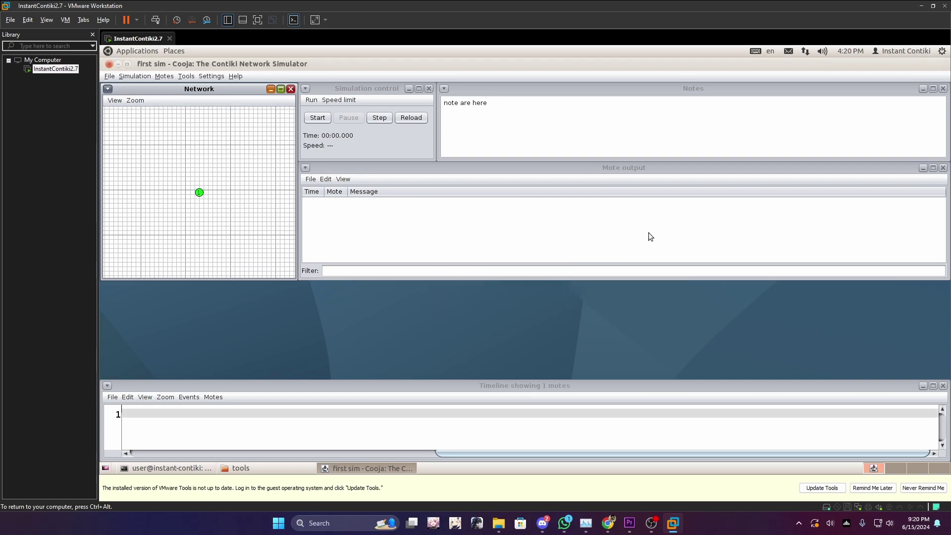
pyautogui.click(200, 194)
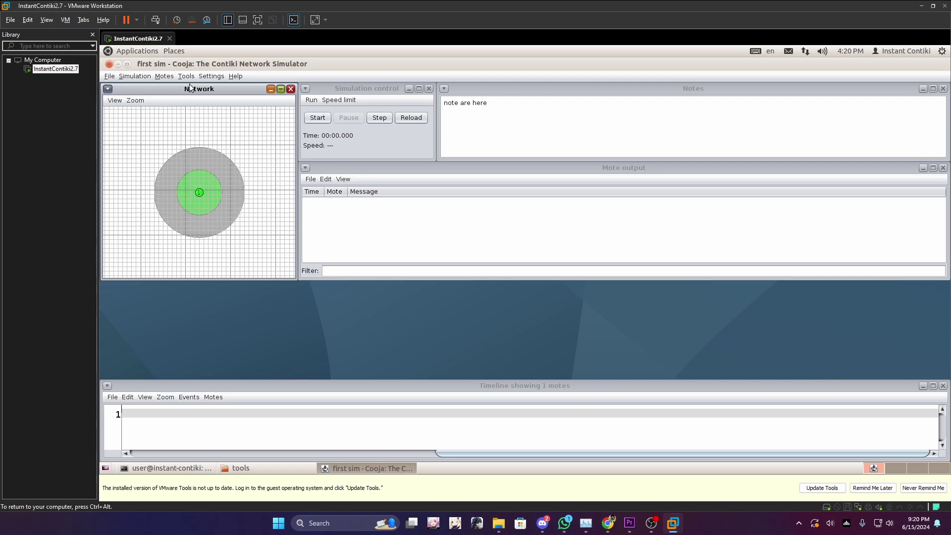
# Step: Start creating another new Sky mote type and set its description to "Sender"
pyautogui.click(164, 77)
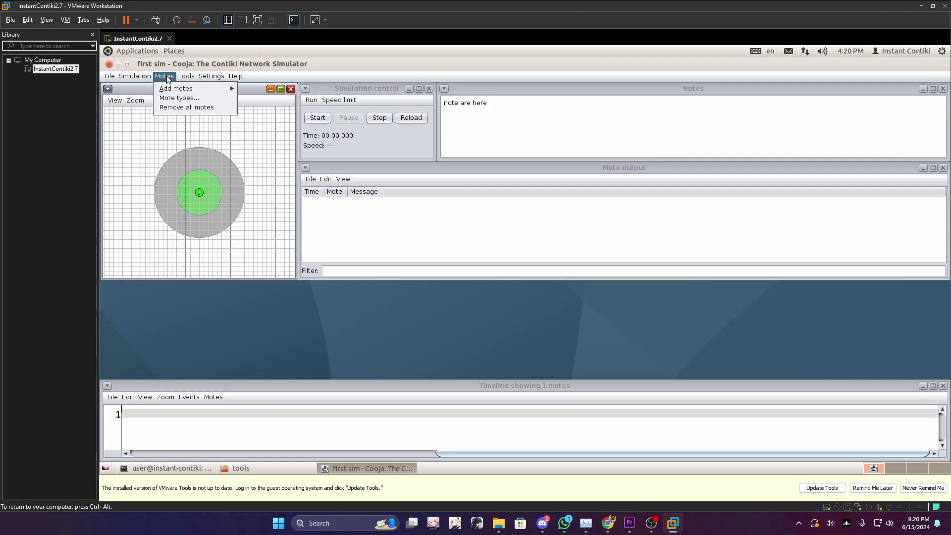
pyautogui.moveTo(189, 89)
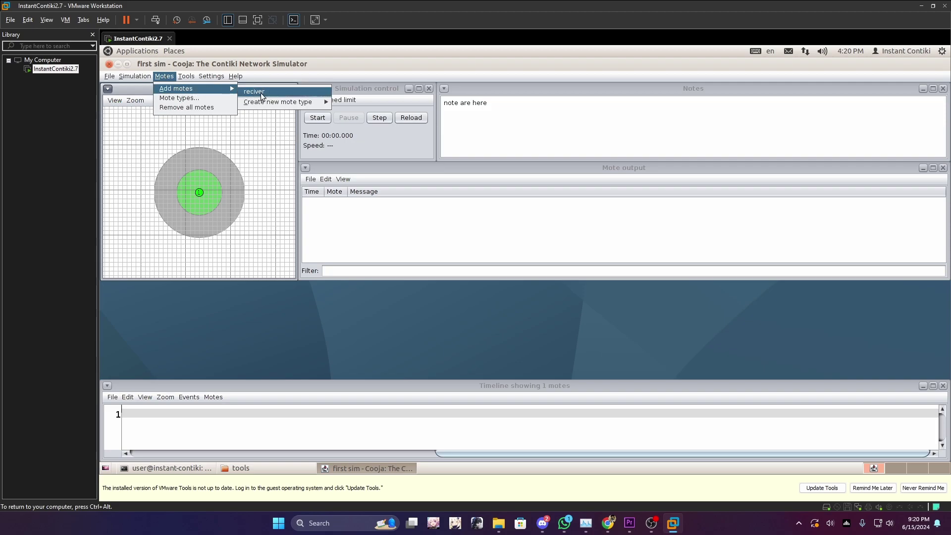
pyautogui.moveTo(285, 102)
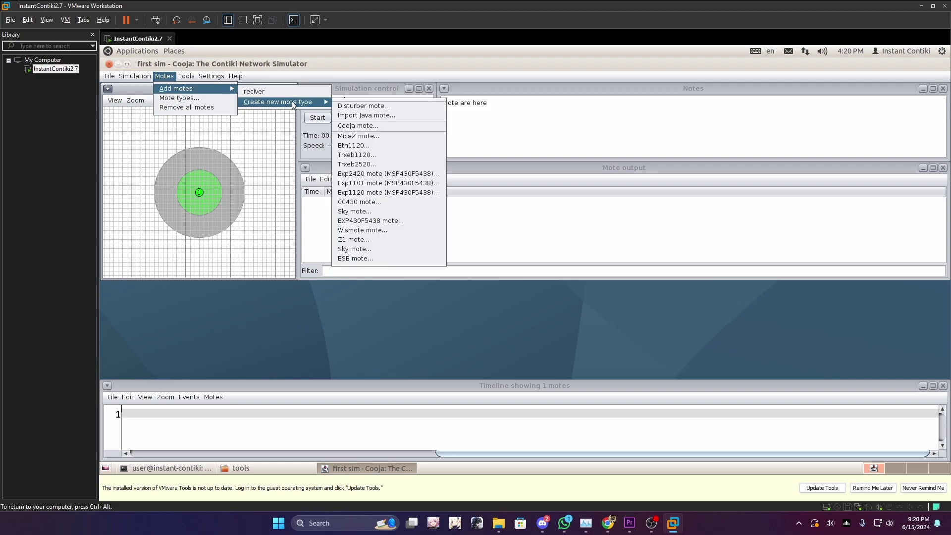
pyautogui.click(390, 249)
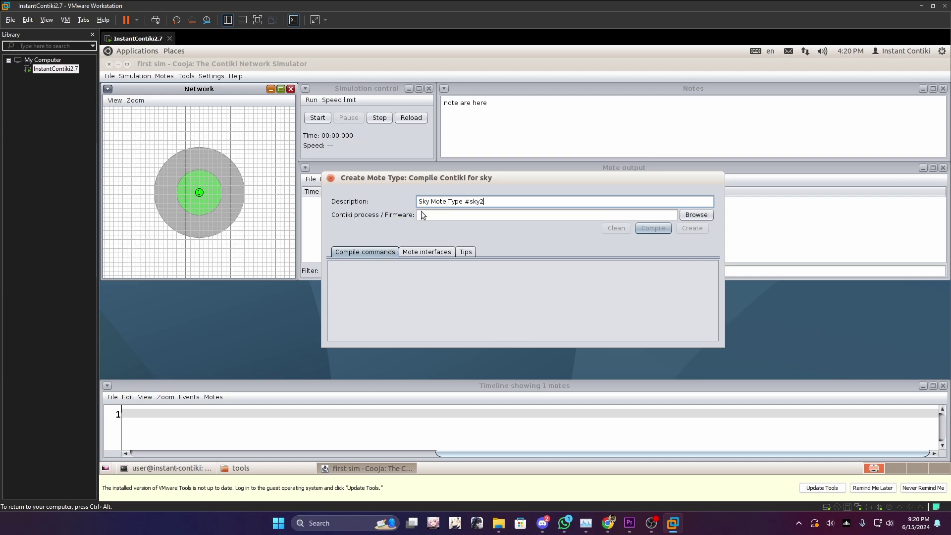
pyautogui.moveTo(498, 201); pyautogui.dragTo(401, 195)
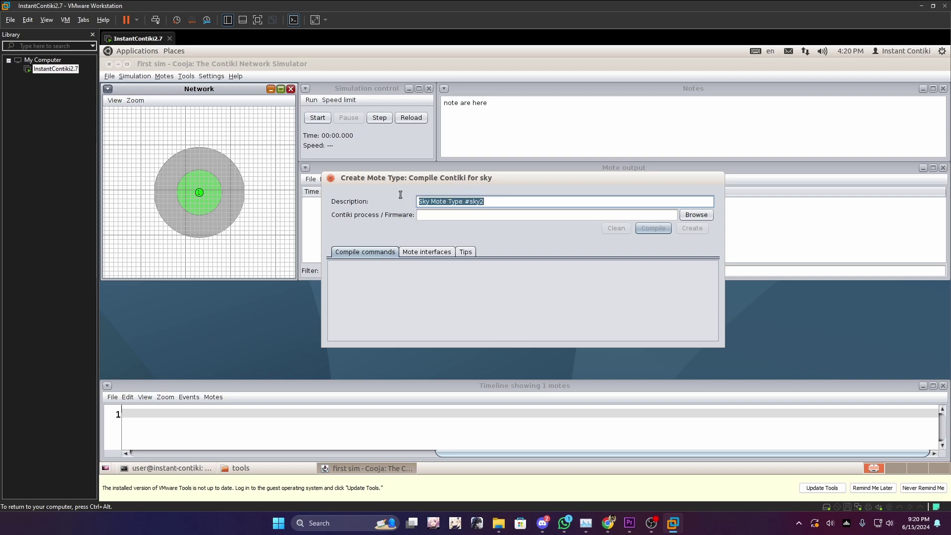
pyautogui.write('Sender')
# Step: Load udp-sender.c from the rpl-collect folder as the Sender mote type's Contiki process source
pyautogui.click(696, 219)
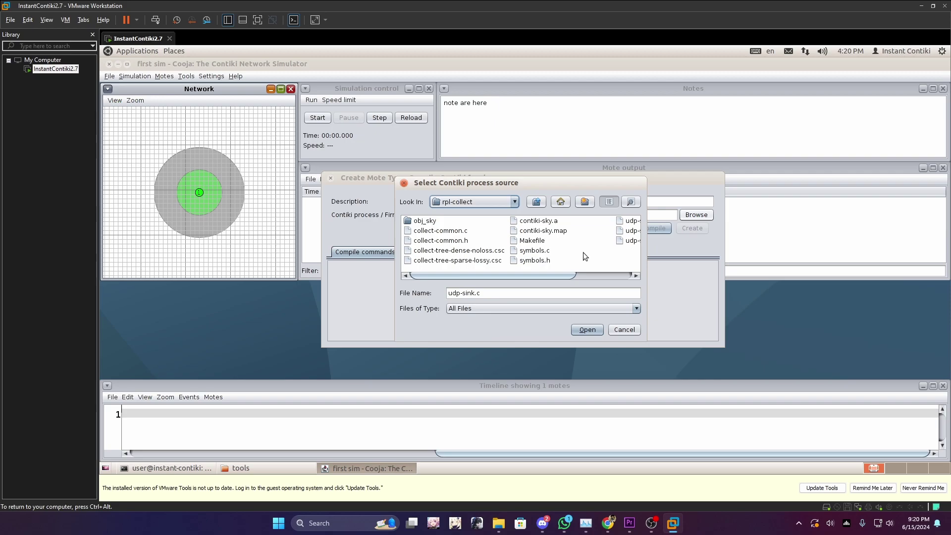
pyautogui.moveTo(535, 276); pyautogui.dragTo(598, 271)
pyautogui.click(570, 232)
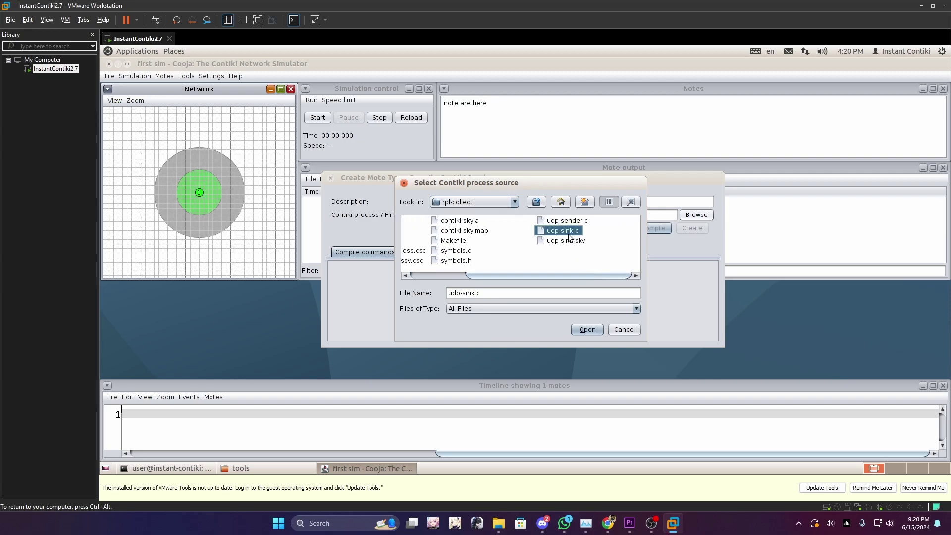
pyautogui.click(580, 223)
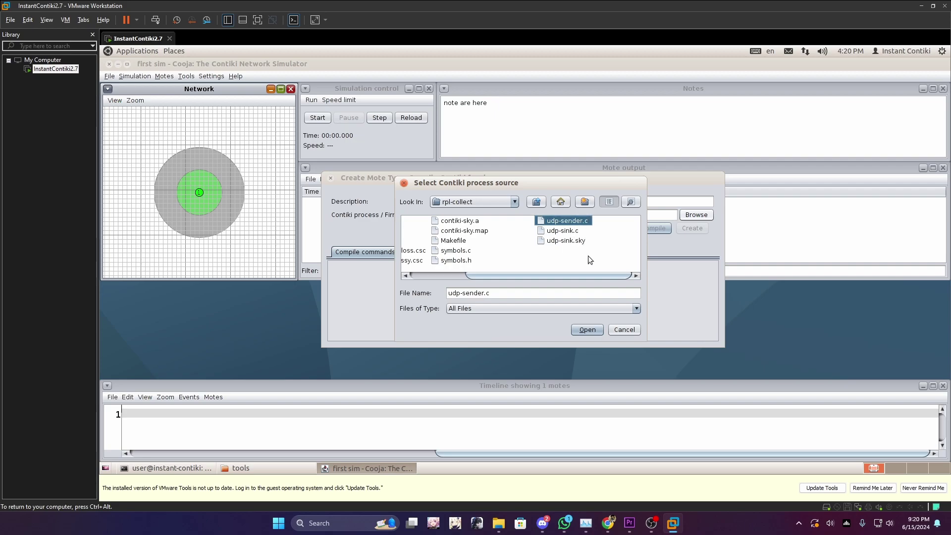
pyautogui.click(588, 329)
# Step: Compile and create the Sender mote type and add 10 motes arranged in an ellipse
pyautogui.click(654, 229)
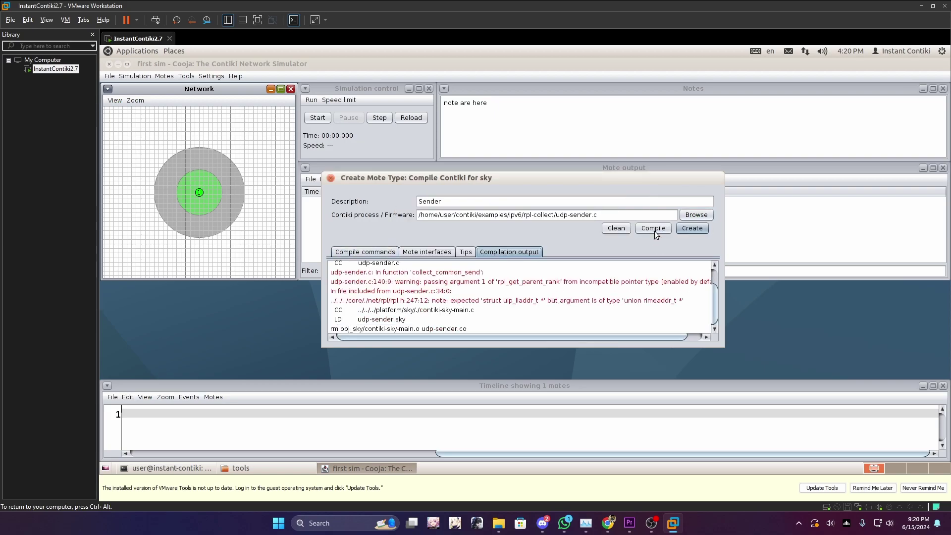
pyautogui.click(694, 231)
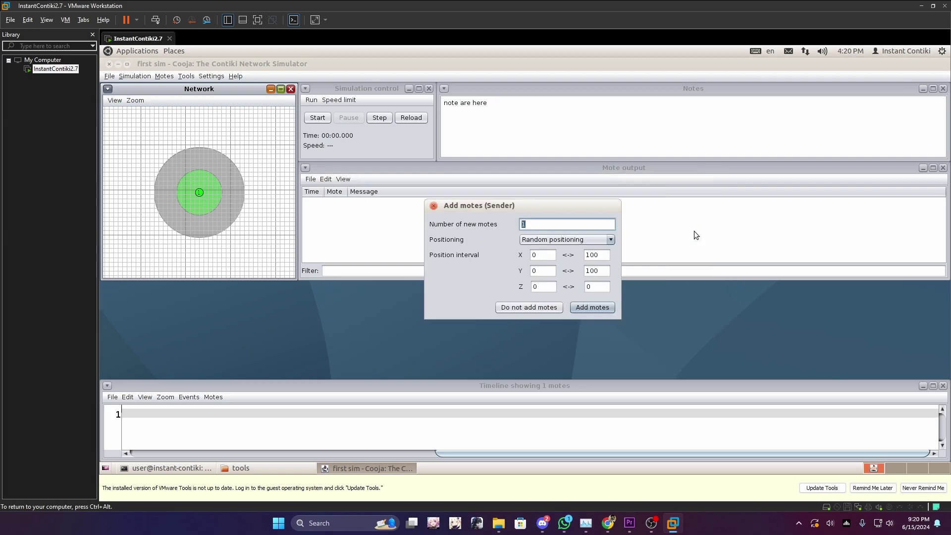
pyautogui.click(588, 239)
pyautogui.click(583, 268)
pyautogui.click(551, 224)
pyautogui.doubleClick(536, 226)
pyautogui.write('10')
pyautogui.click(591, 307)
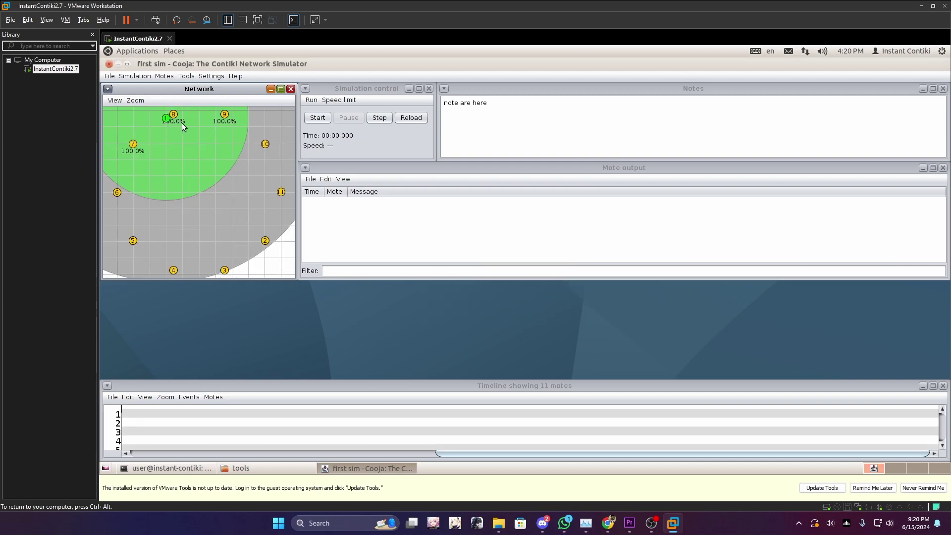
# Step: Move receiver mote 1 to the centre of the ring of senders and maximize the Network window
pyautogui.moveTo(166, 118); pyautogui.dragTo(200, 193)
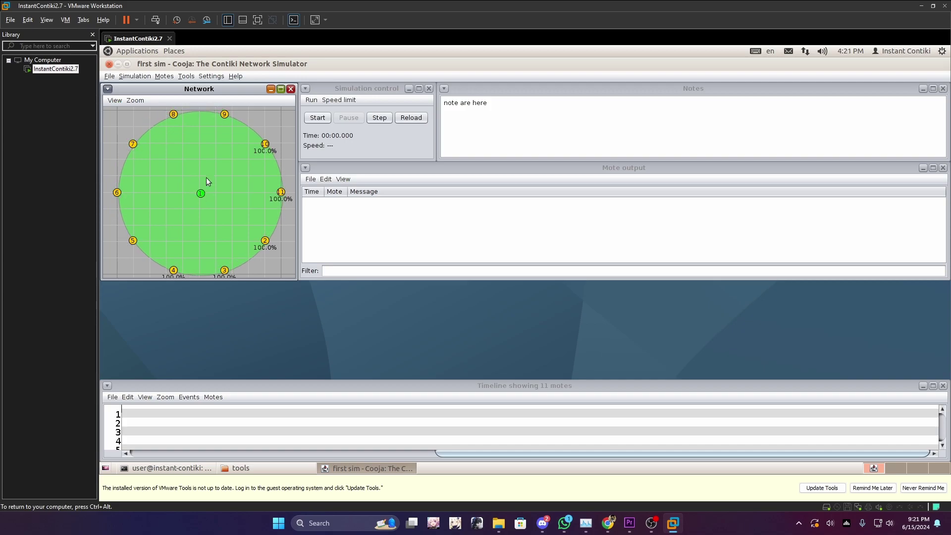
pyautogui.click(280, 89)
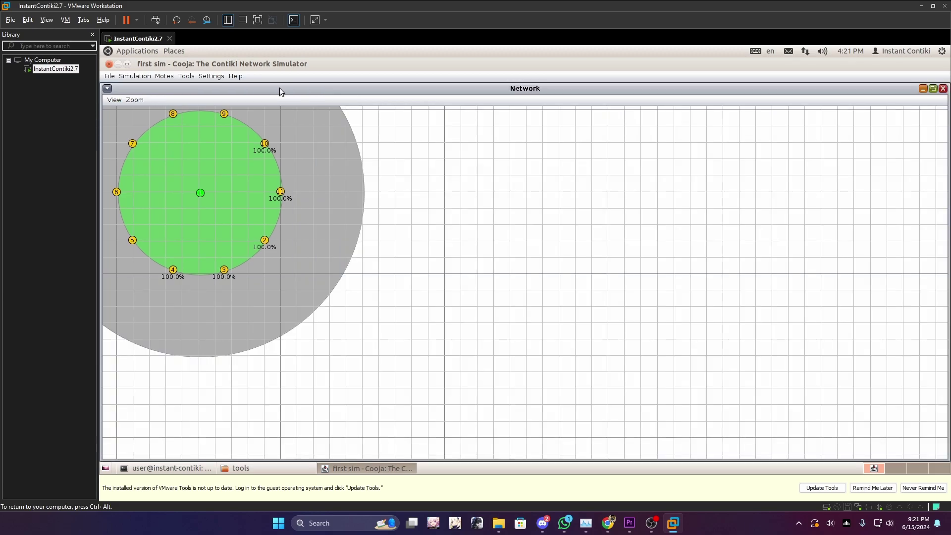
pyautogui.moveTo(343, 247); pyautogui.dragTo(493, 237)
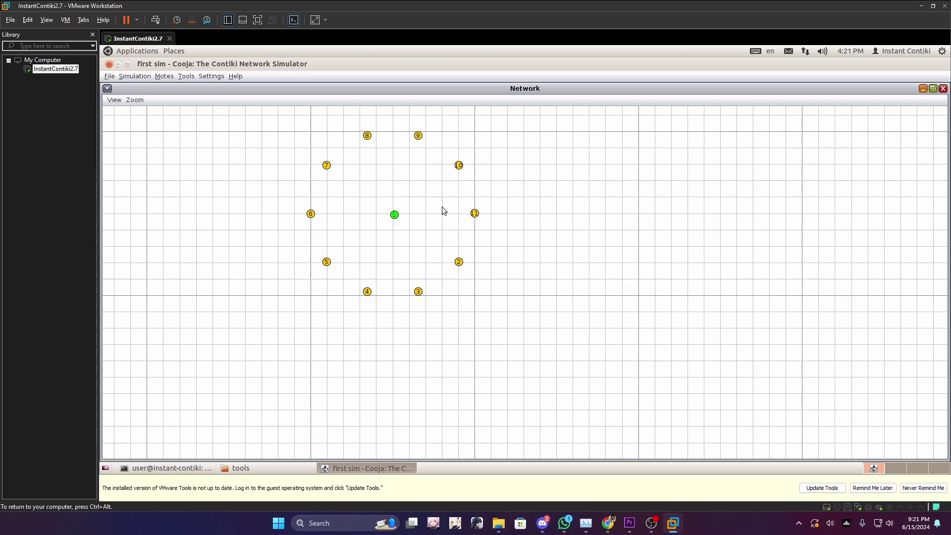
pyautogui.moveTo(443, 208); pyautogui.dragTo(476, 250)
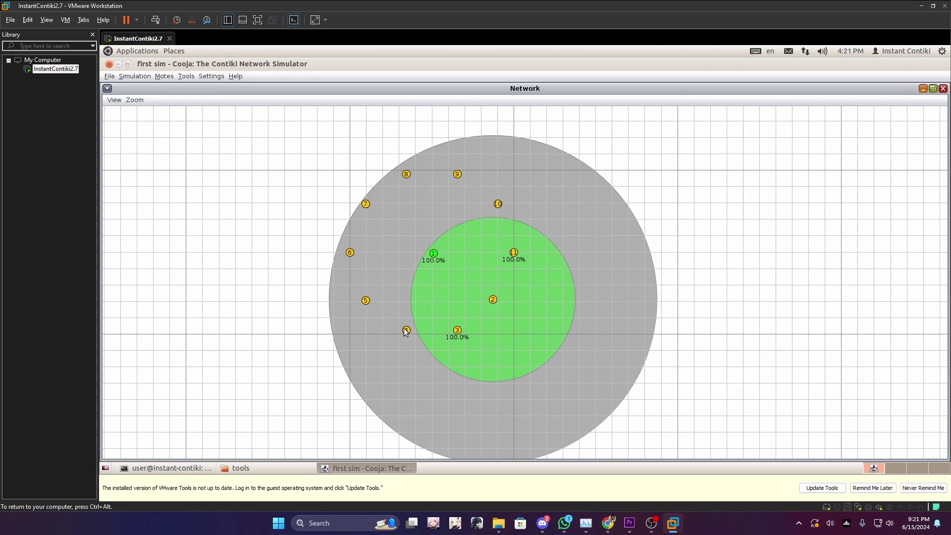
# Step: Spread motes 7 to 11 away from the receiver and bring motes 5 and 6 close around mote 1
pyautogui.moveTo(365, 203); pyautogui.dragTo(243, 175)
pyautogui.moveTo(349, 253); pyautogui.dragTo(244, 246)
pyautogui.moveTo(406, 173); pyautogui.dragTo(296, 137)
pyautogui.moveTo(457, 174); pyautogui.dragTo(361, 111)
pyautogui.moveTo(498, 204); pyautogui.dragTo(500, 114)
pyautogui.moveTo(514, 253); pyautogui.dragTo(574, 232)
pyautogui.moveTo(213, 325); pyautogui.dragTo(404, 261)
pyautogui.click(334, 375)
pyautogui.moveTo(334, 378); pyautogui.dragTo(328, 331)
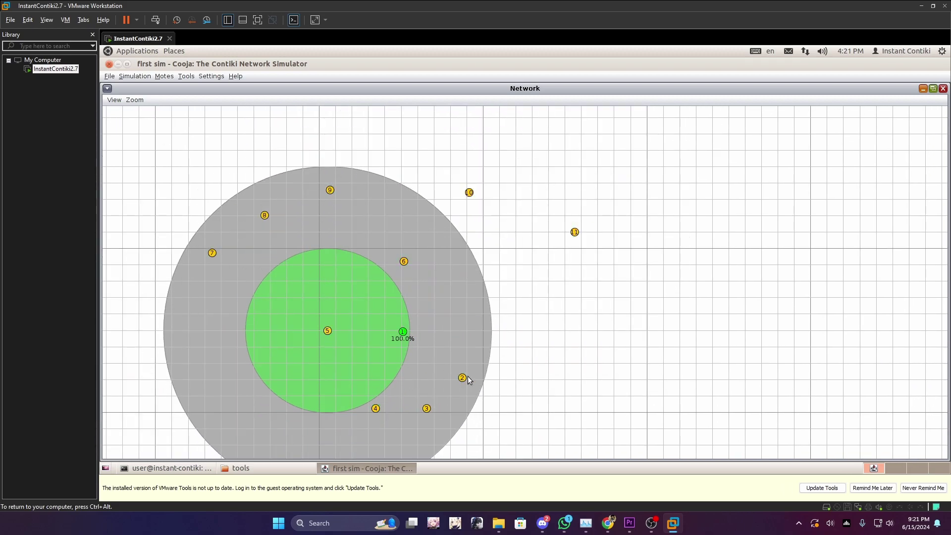
# Step: Arrange motes 2 to 6 in a tight, even ring around receiver mote 1
pyautogui.moveTo(462, 378); pyautogui.dragTo(475, 330)
pyautogui.moveTo(375, 408); pyautogui.dragTo(365, 399)
pyautogui.moveTo(427, 408); pyautogui.dragTo(439, 397)
pyautogui.moveTo(365, 399); pyautogui.dragTo(372, 395)
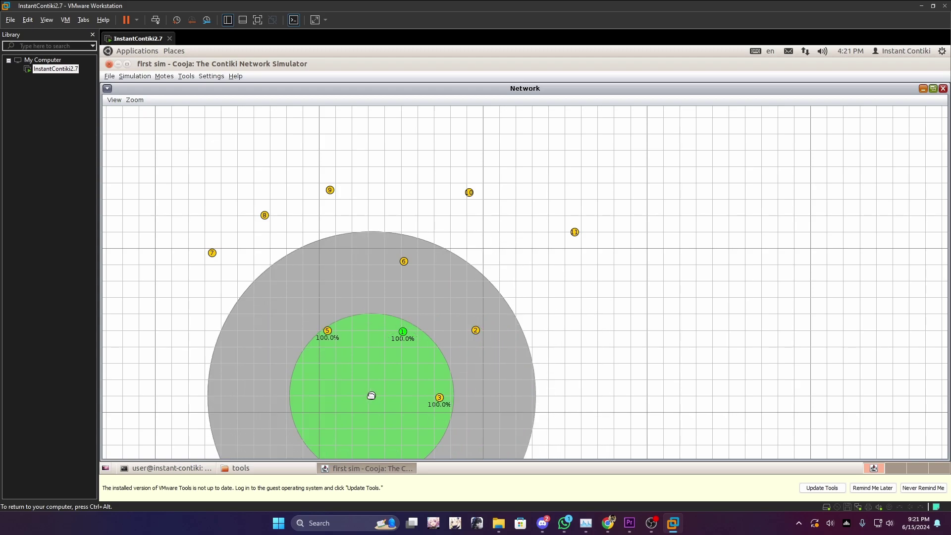
pyautogui.moveTo(404, 261); pyautogui.dragTo(406, 266)
pyautogui.moveTo(327, 330); pyautogui.dragTo(351, 332)
pyautogui.moveTo(476, 329); pyautogui.dragTo(459, 329)
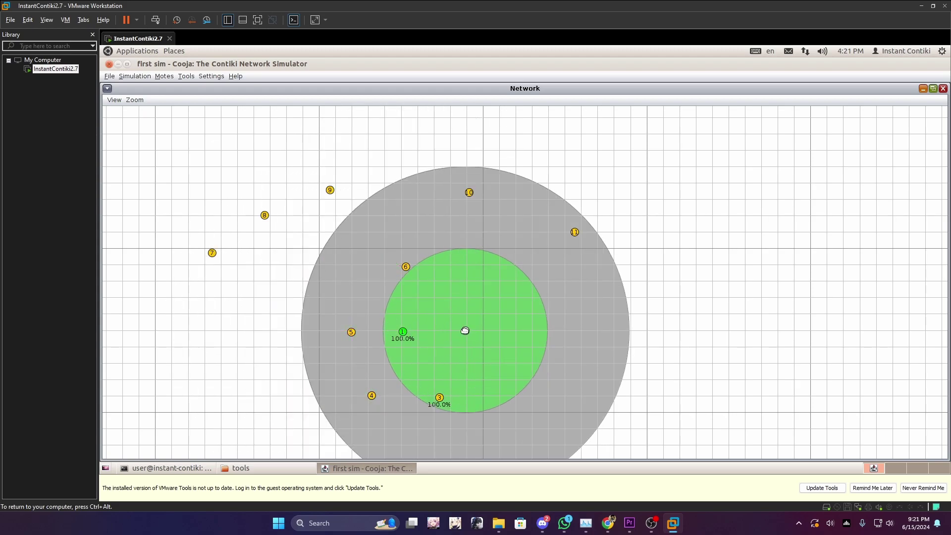
pyautogui.moveTo(406, 267); pyautogui.dragTo(403, 279)
pyautogui.moveTo(403, 331); pyautogui.dragTo(406, 344)
# Step: Arrange motes 7 to 11 in a wider outer ring around the inner sender motes
pyautogui.moveTo(469, 192); pyautogui.dragTo(439, 196)
pyautogui.moveTo(212, 253); pyautogui.dragTo(411, 213)
pyautogui.moveTo(265, 215); pyautogui.dragTo(545, 278)
pyautogui.moveTo(410, 213); pyautogui.dragTo(529, 304)
pyautogui.moveTo(545, 278); pyautogui.dragTo(482, 449)
pyautogui.moveTo(596, 389); pyautogui.dragTo(643, 284)
pyautogui.moveTo(379, 121); pyautogui.dragTo(360, 145)
pyautogui.moveTo(360, 111); pyautogui.dragTo(355, 368)
pyautogui.moveTo(604, 152); pyautogui.dragTo(315, 209)
pyautogui.click(517, 266)
# Step: Restore the Network window to its smaller size with all motes in view and check mote 1's radio range
pyautogui.doubleClick(517, 88)
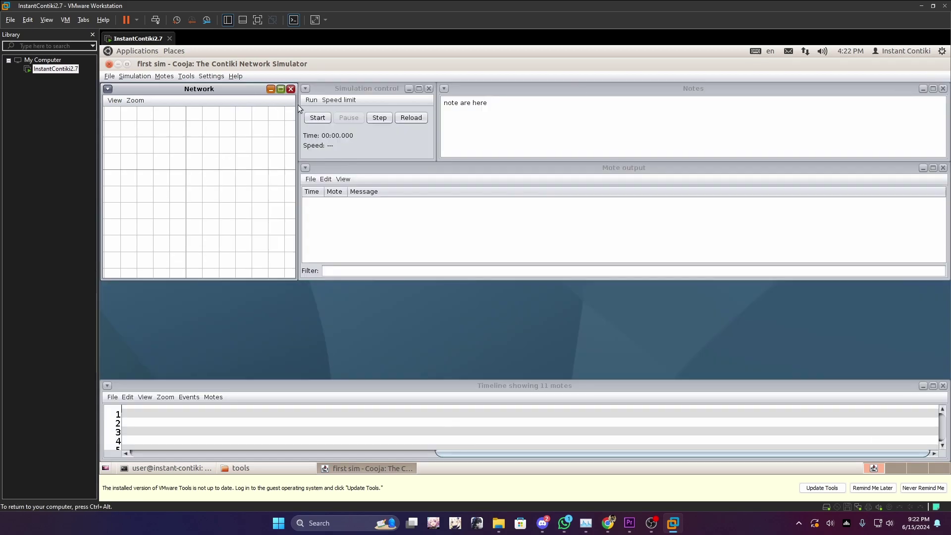
pyautogui.click(136, 100)
pyautogui.click(168, 125)
pyautogui.click(201, 190)
pyautogui.click(264, 216)
pyautogui.click(202, 192)
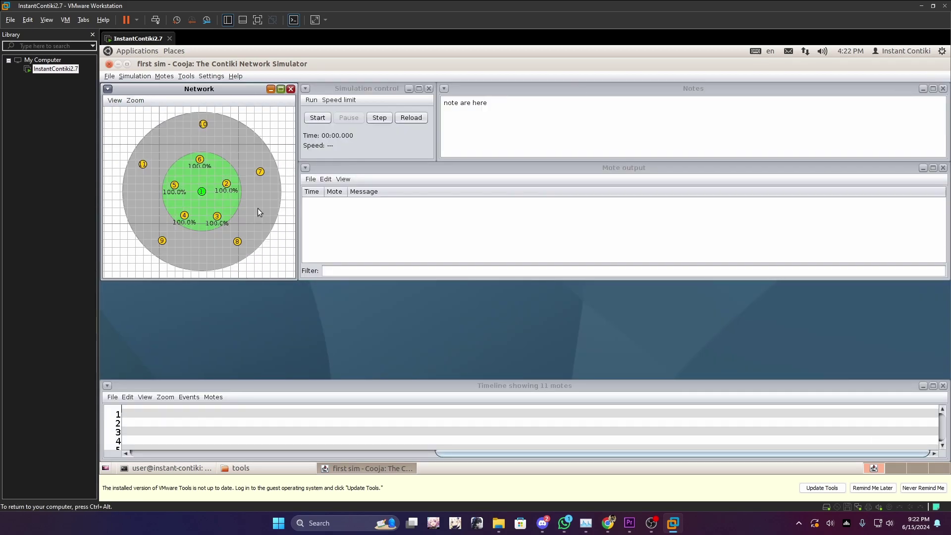
pyautogui.click(264, 216)
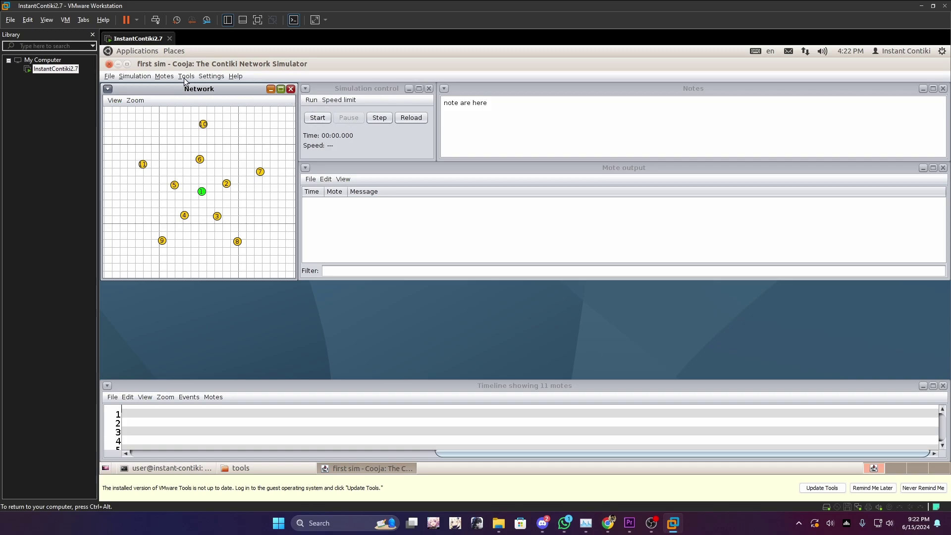
# Step: Open the Radio messages tool, place it clear of the Network window, and set its analyzer to 6LoWPAN Analyzer with PCAP
pyautogui.click(164, 79)
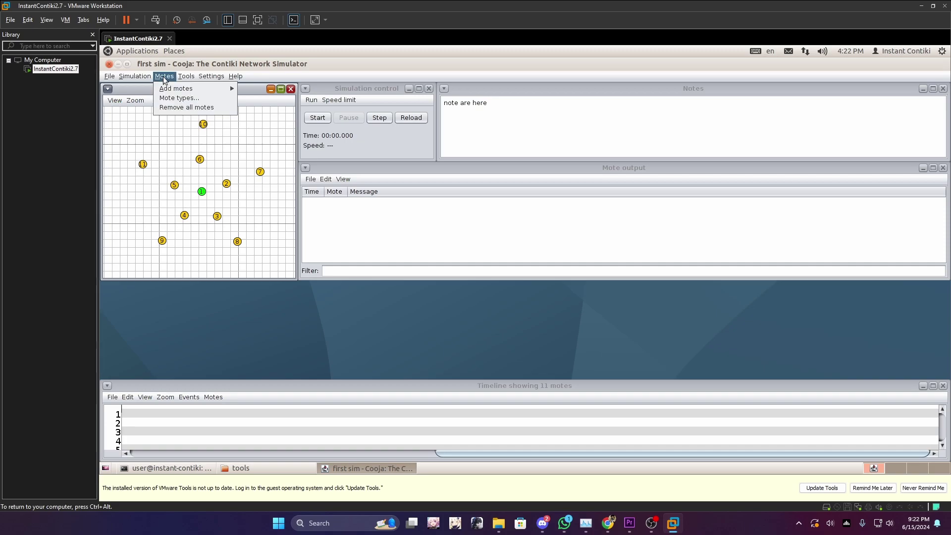
pyautogui.moveTo(192, 78)
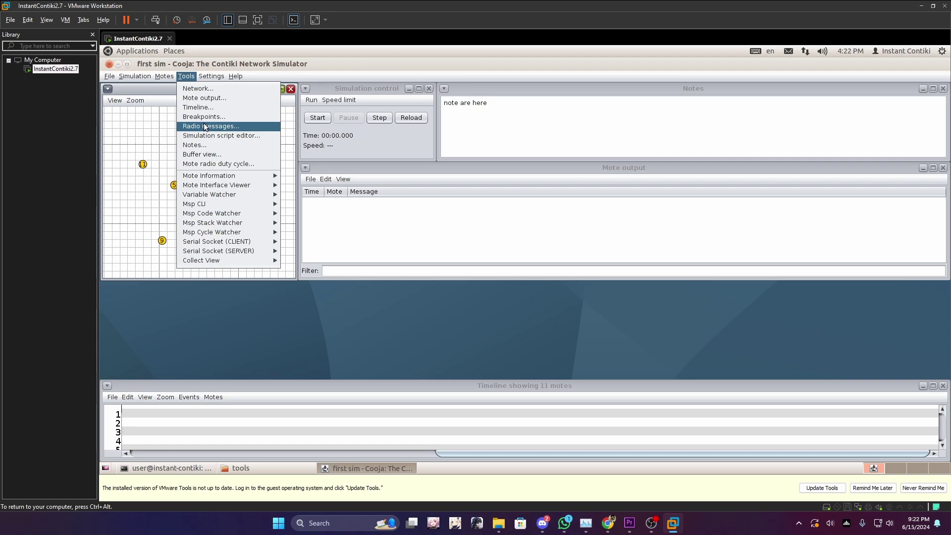
pyautogui.click(263, 126)
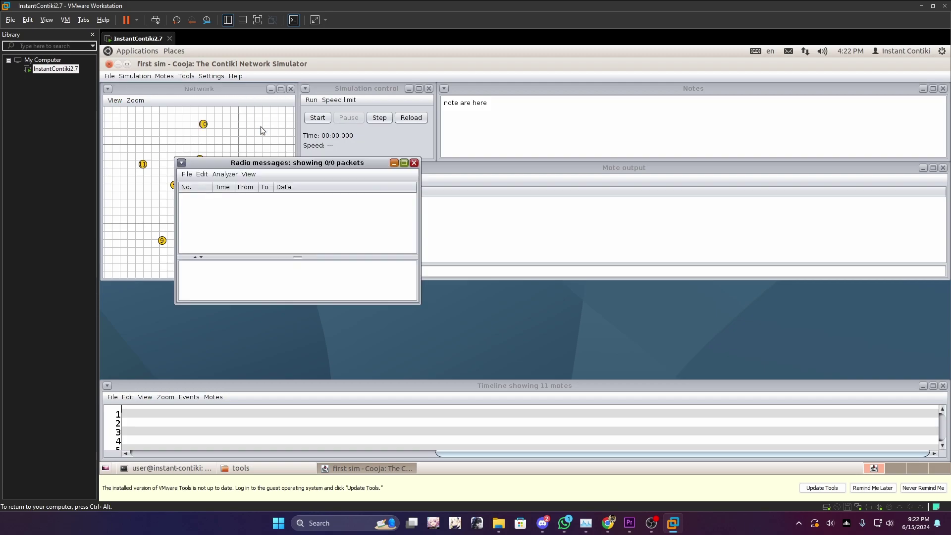
pyautogui.moveTo(266, 164); pyautogui.dragTo(570, 218)
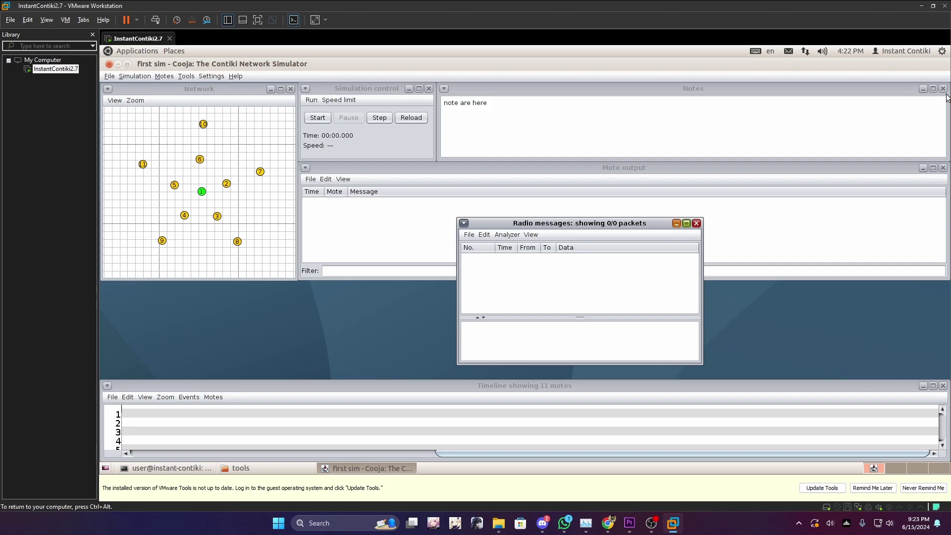
pyautogui.click(507, 235)
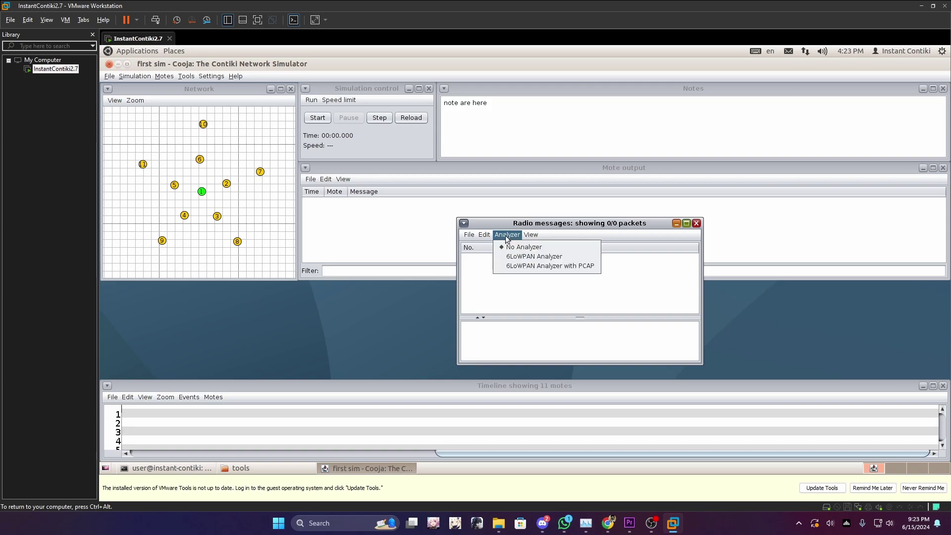
pyautogui.click(518, 266)
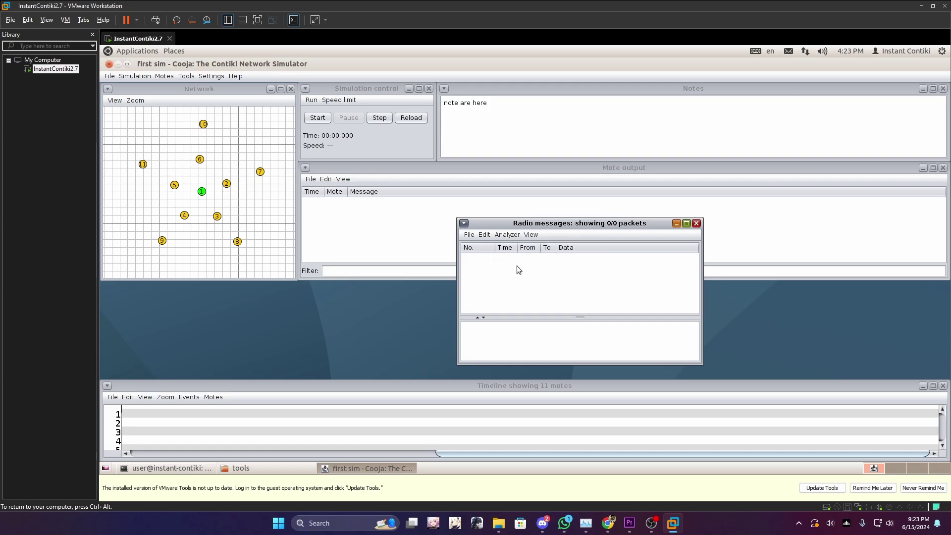
# Step: Close the Notes window, then place the Mote output window beside the Network window and narrow it to about half the width
pyautogui.click(943, 88)
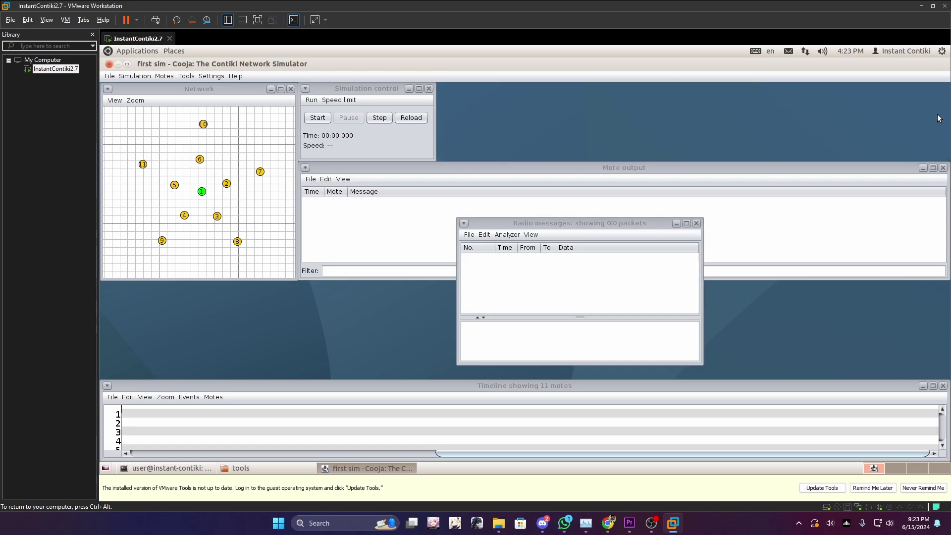
pyautogui.moveTo(352, 93); pyautogui.dragTo(355, 265)
pyautogui.click(387, 170)
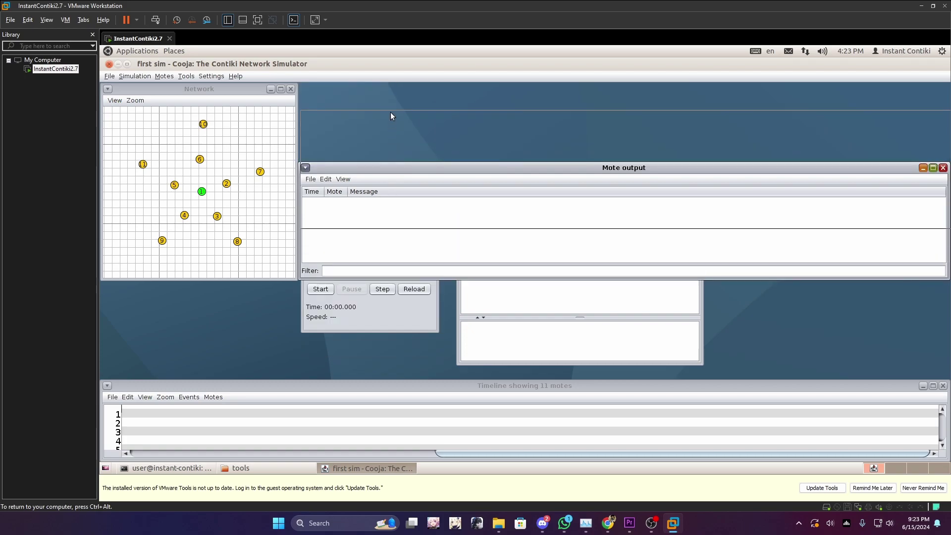
pyautogui.moveTo(387, 91); pyautogui.dragTo(387, 91)
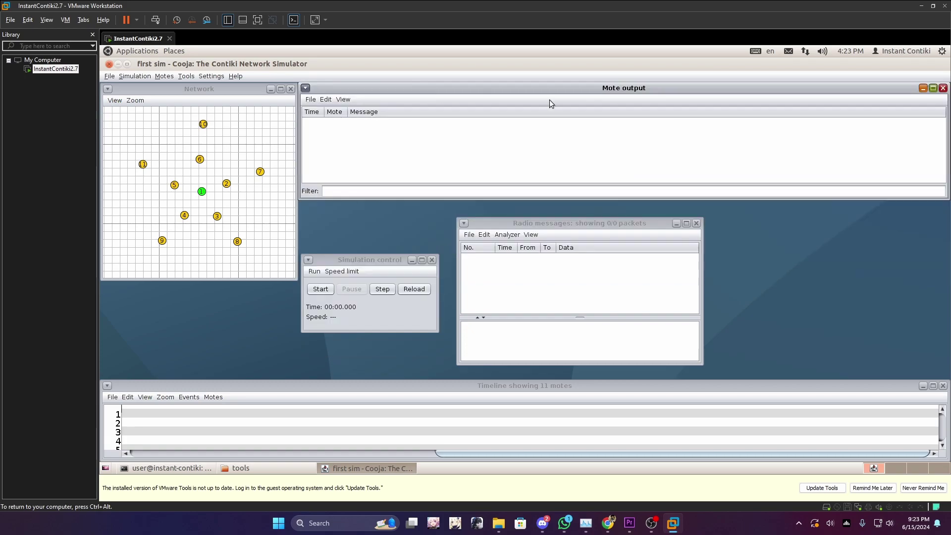
pyautogui.moveTo(944, 124); pyautogui.dragTo(594, 133)
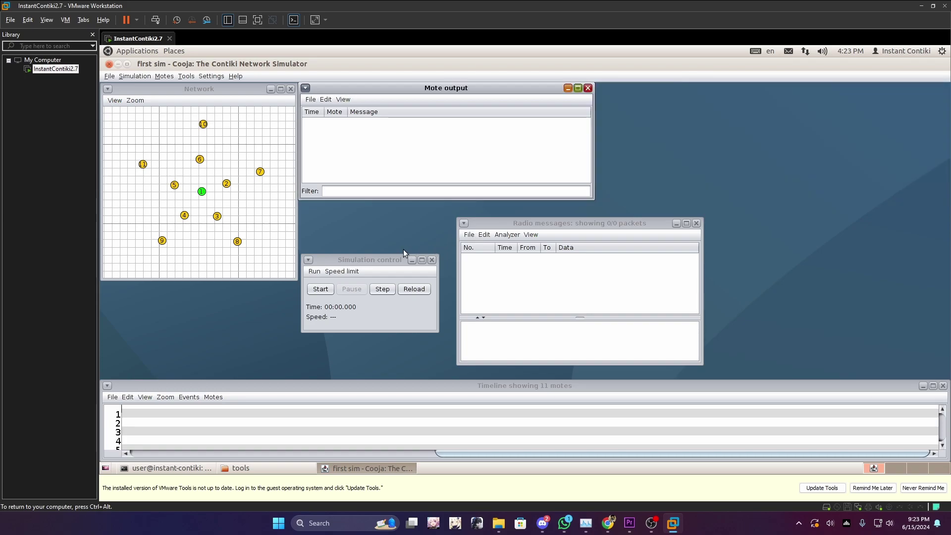
# Step: Place Simulation control below the Network window and Radio messages below Mote output, enlarging Radio messages to match Mote output's width
pyautogui.moveTo(375, 259); pyautogui.dragTo(232, 285)
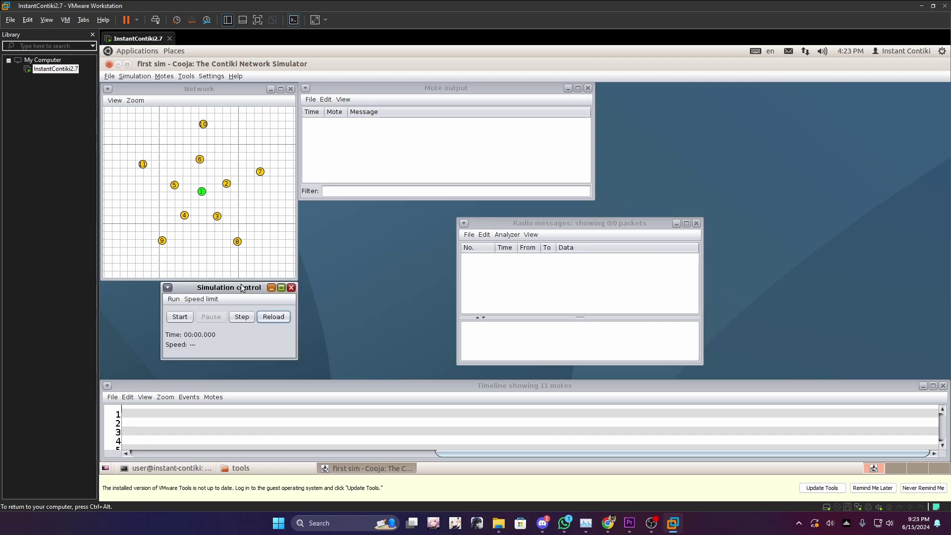
pyautogui.moveTo(509, 222); pyautogui.dragTo(366, 206)
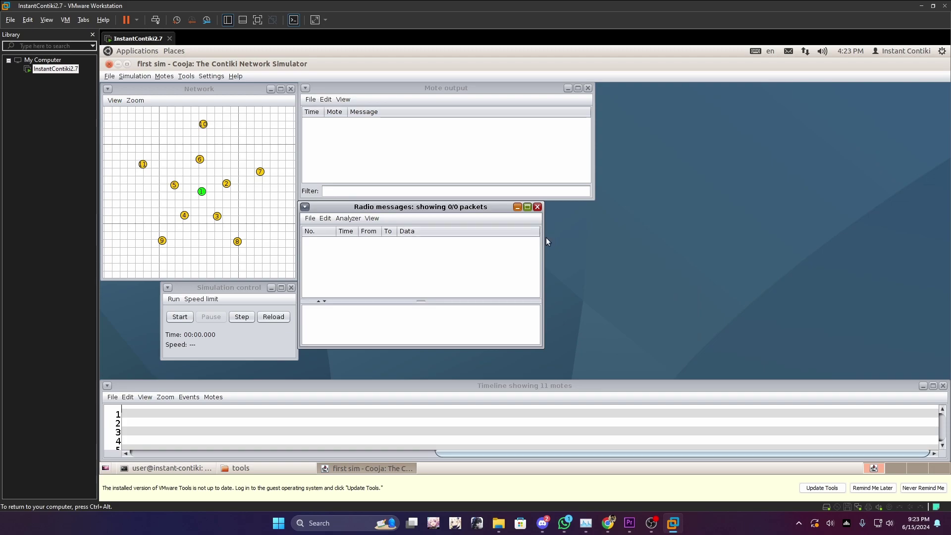
pyautogui.moveTo(540, 238); pyautogui.dragTo(592, 232)
# Step: Open Collect View for mote 1, place the Sensor Data Collect window beside Mote output, and move the small Collect View window below the Network window
pyautogui.rightClick(202, 193)
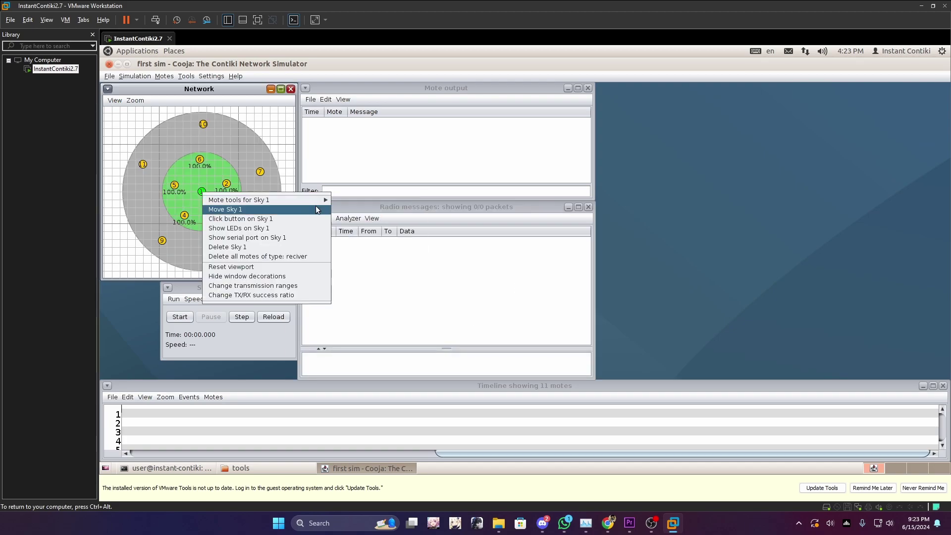
pyautogui.moveTo(327, 200)
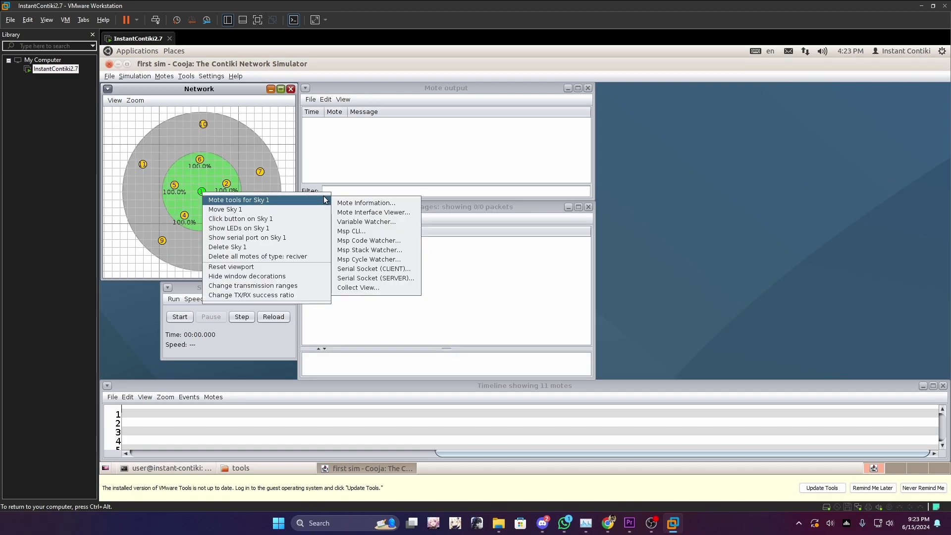
pyautogui.click(365, 288)
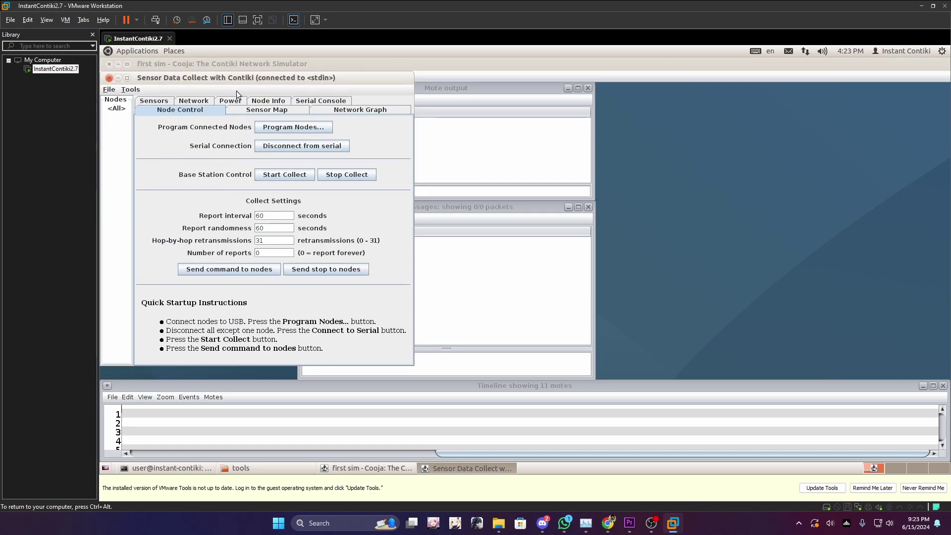
pyautogui.moveTo(243, 79); pyautogui.dragTo(779, 89)
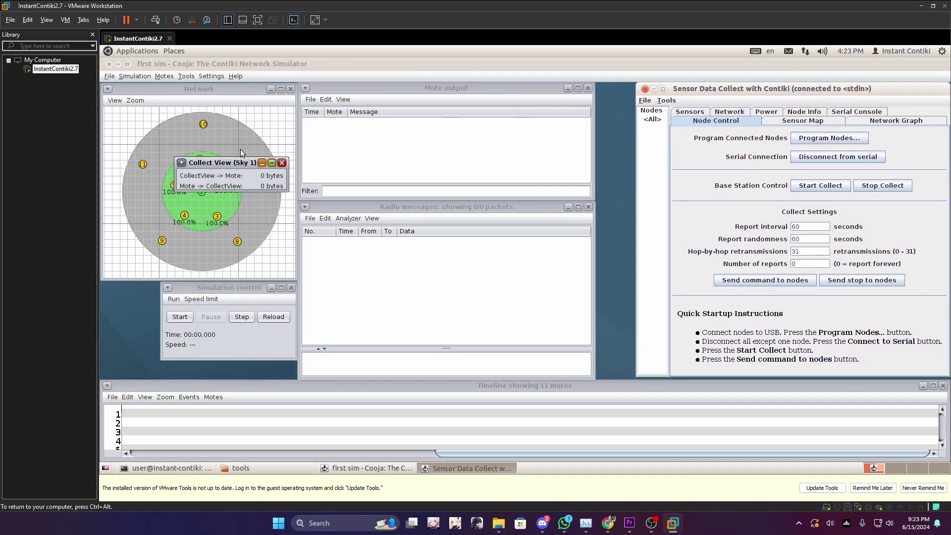
pyautogui.moveTo(216, 167); pyautogui.dragTo(144, 366)
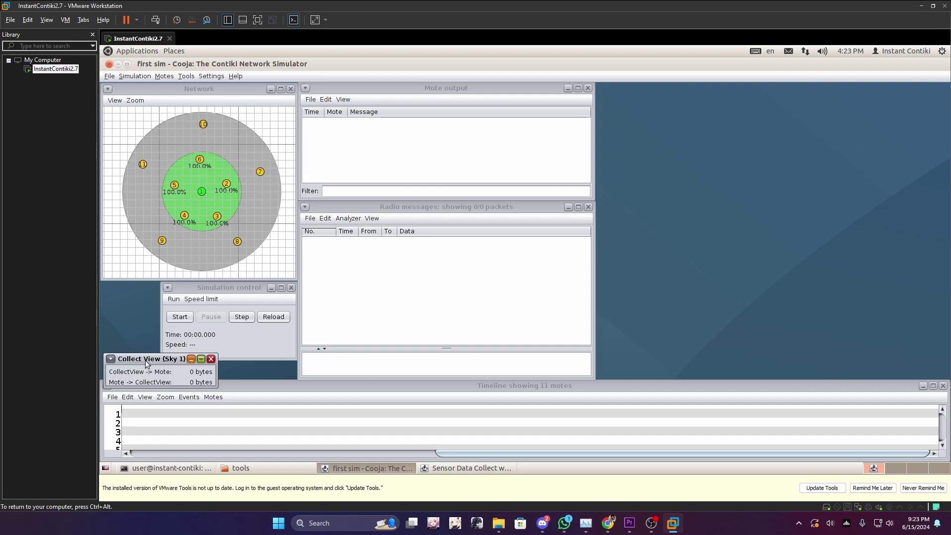
# Step: Set the report interval and report randomness to 30 seconds in Sensor Data Collect and send the command to the nodes
pyautogui.click(443, 471)
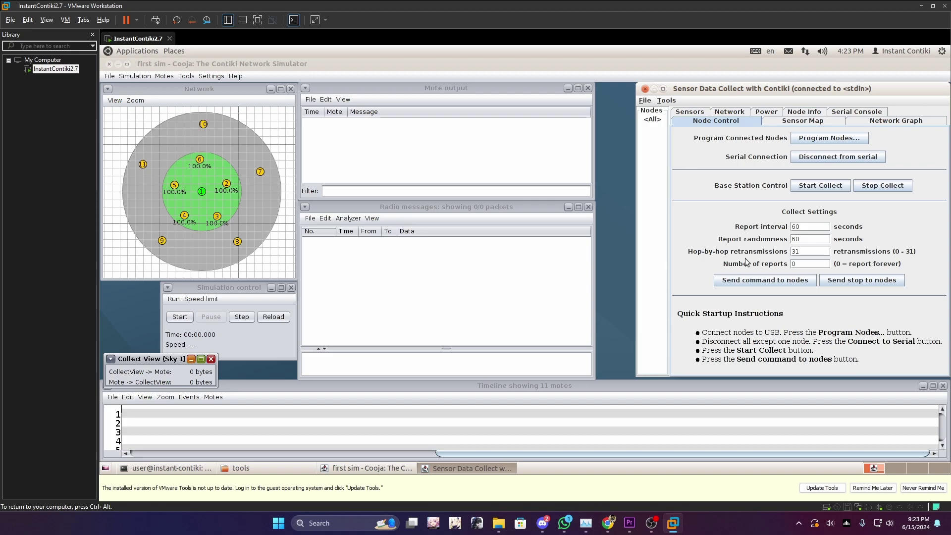
pyautogui.hotkey('ctrl', 'a')
pyautogui.click(804, 238)
pyautogui.hotkey('ctrl', 'a')
pyautogui.write('30')
pyautogui.click(752, 280)
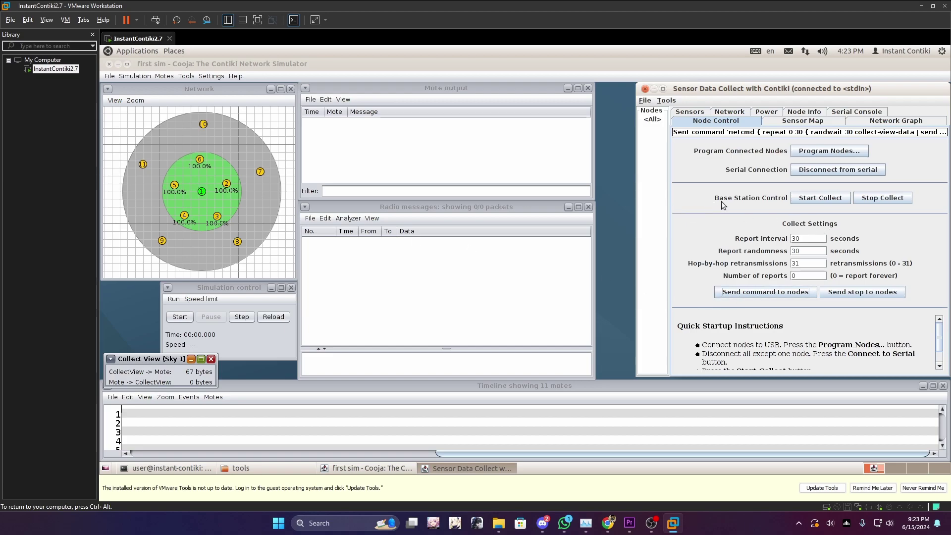
# Step: Start collecting on the base station, start the simulation, and bring Sensor Data Collect back into view
pyautogui.click(820, 201)
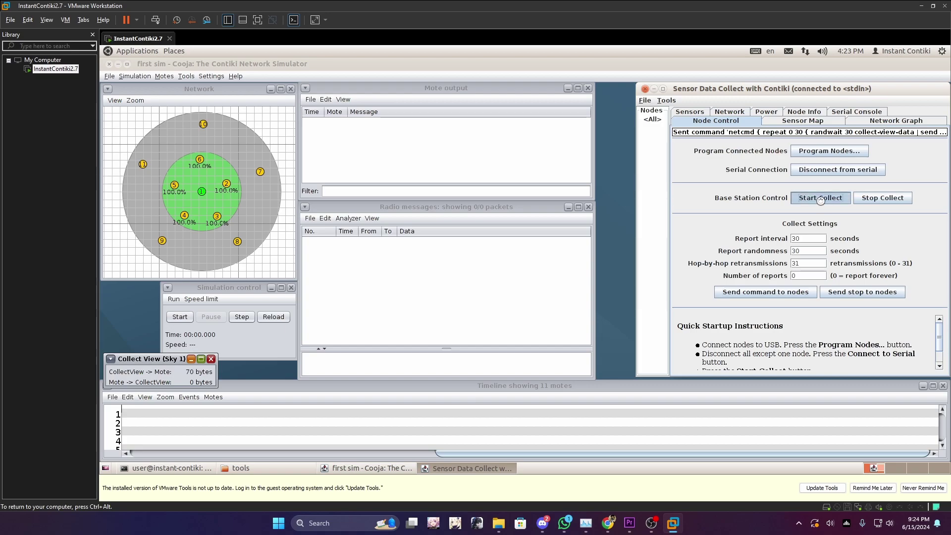
pyautogui.click(180, 317)
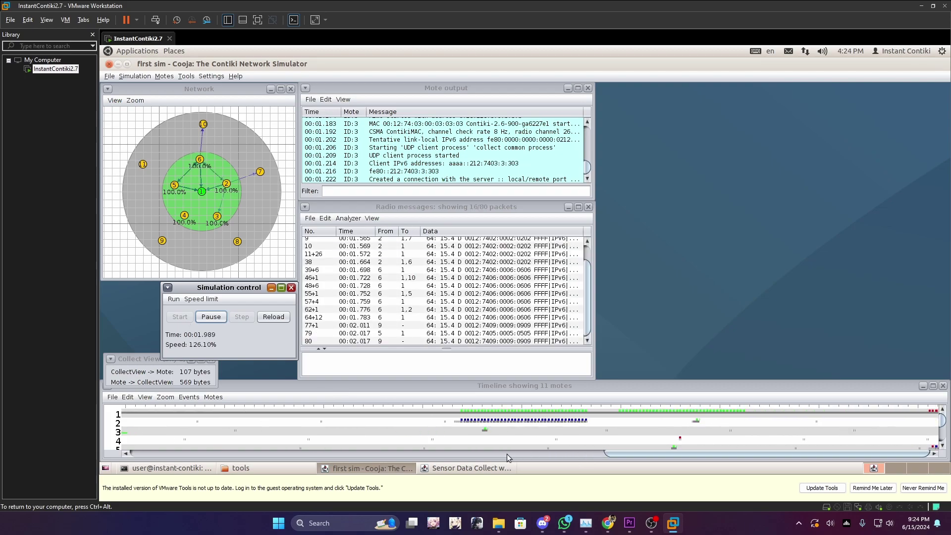
pyautogui.click(451, 467)
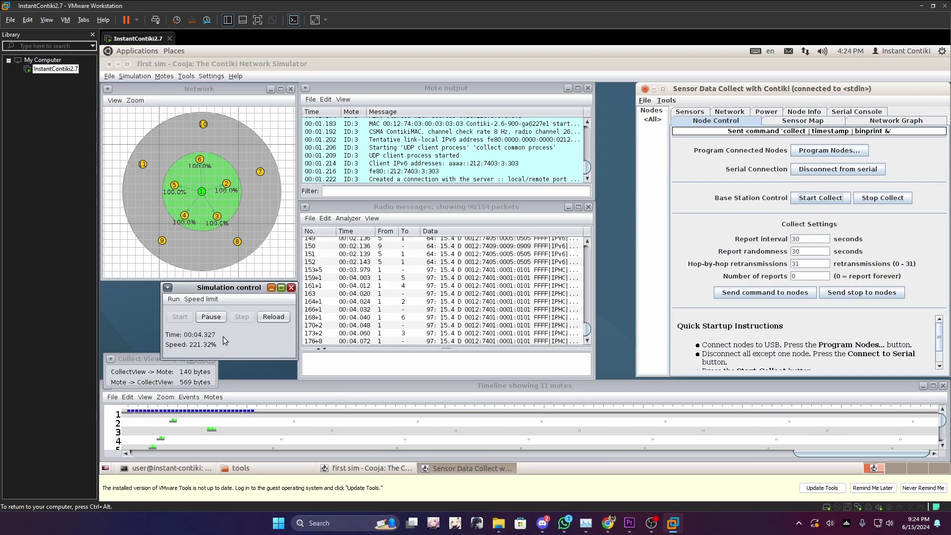
# Step: Move the small Collect View window slightly down, clear of Simulation control, and return to Sensor Data Collect to check the listed nodes
pyautogui.click(138, 360)
pyautogui.moveTo(139, 379); pyautogui.dragTo(140, 379)
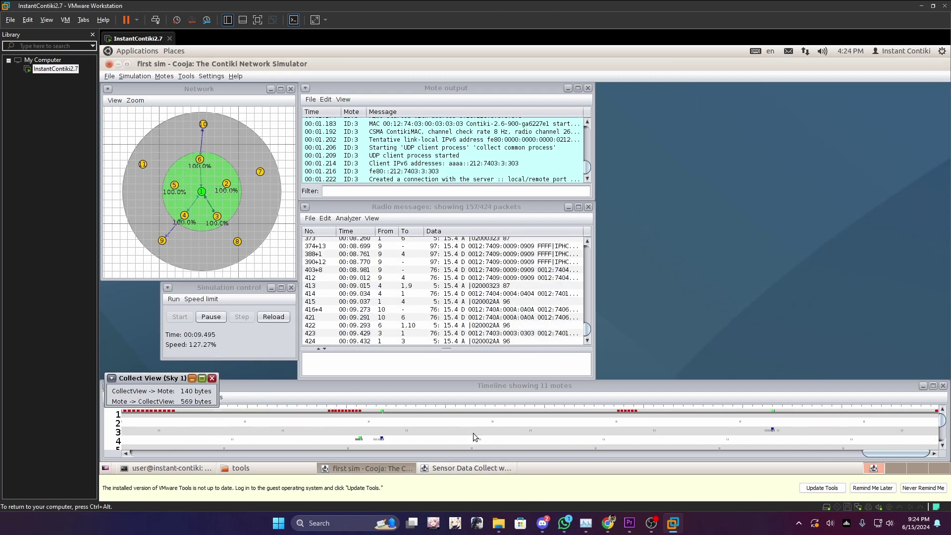
pyautogui.click(450, 469)
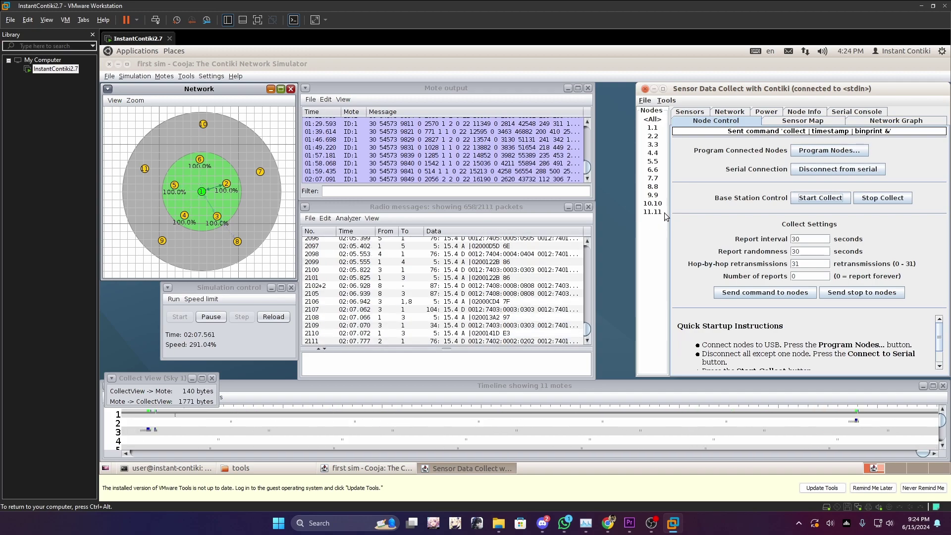
# Step: Pause the simulation at about 02:15 of simulated time and bring up Cooja's commands for saving or exporting it
pyautogui.click(211, 316)
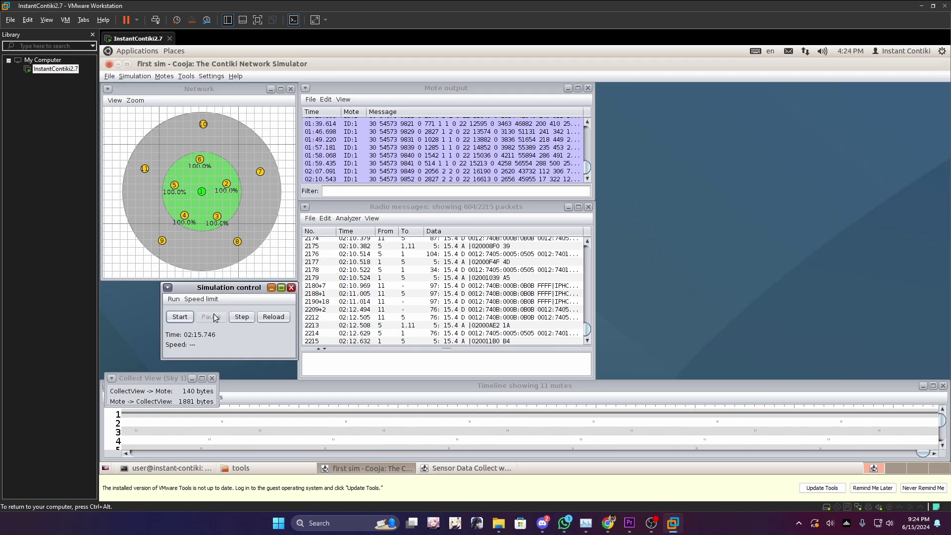
pyautogui.click(451, 466)
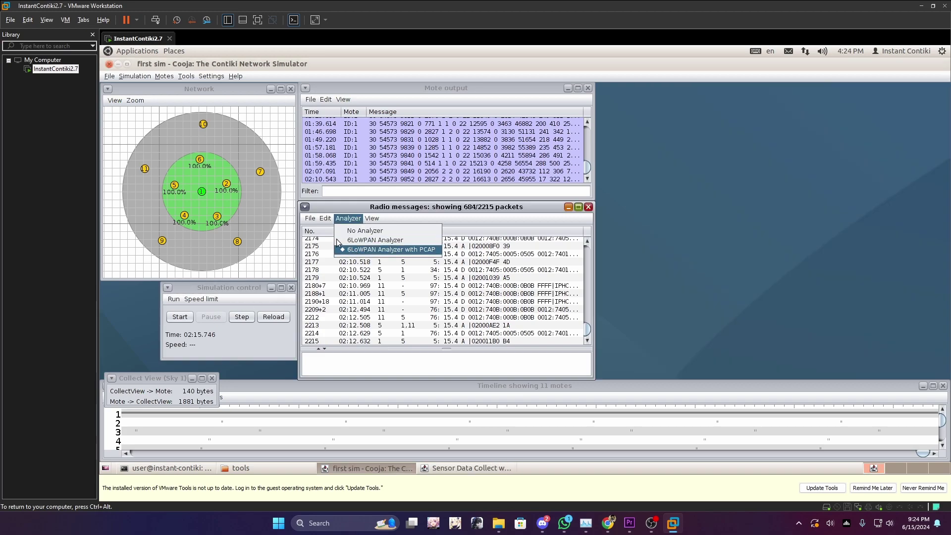
pyautogui.click(109, 76)
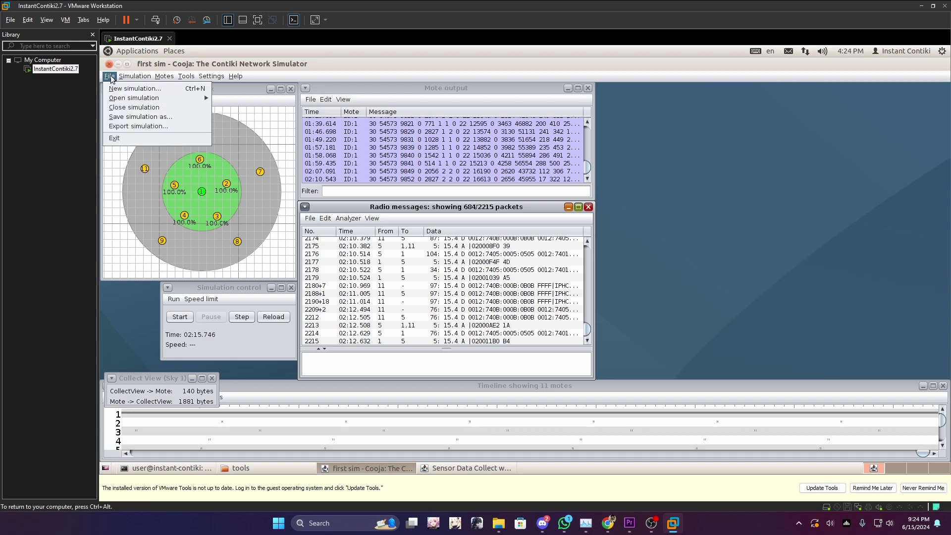